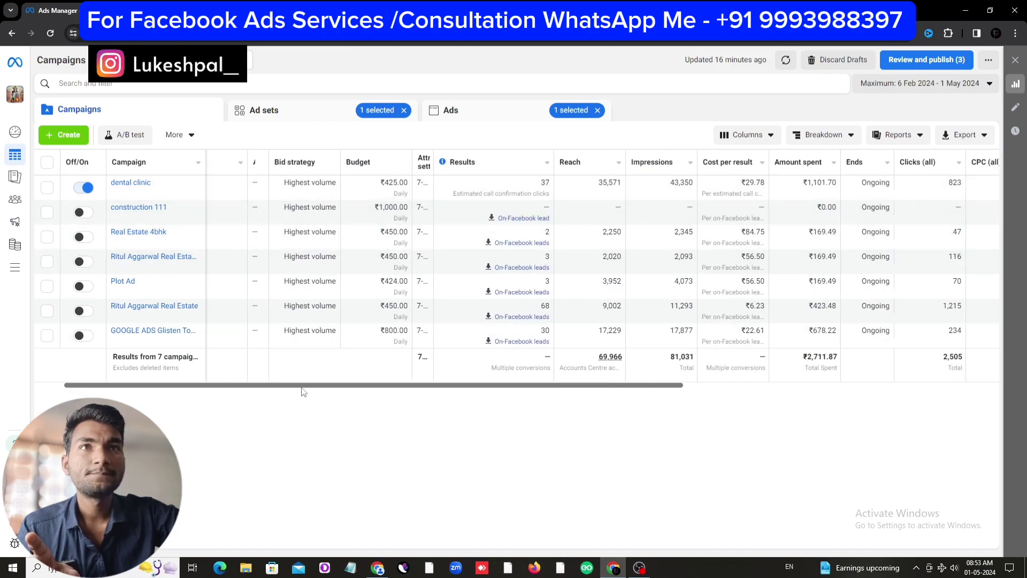
Step: Examine the existing campaigns' results, cost, click and video play metrics across the table columns
scroll(302, 399, "left", 2)
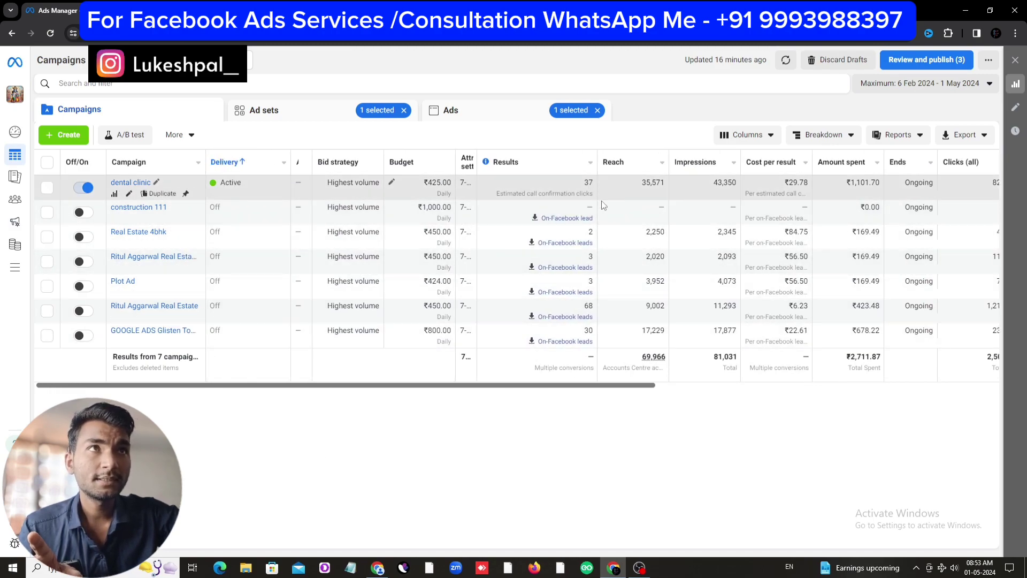
left_click_drag(571, 388, 824, 416)
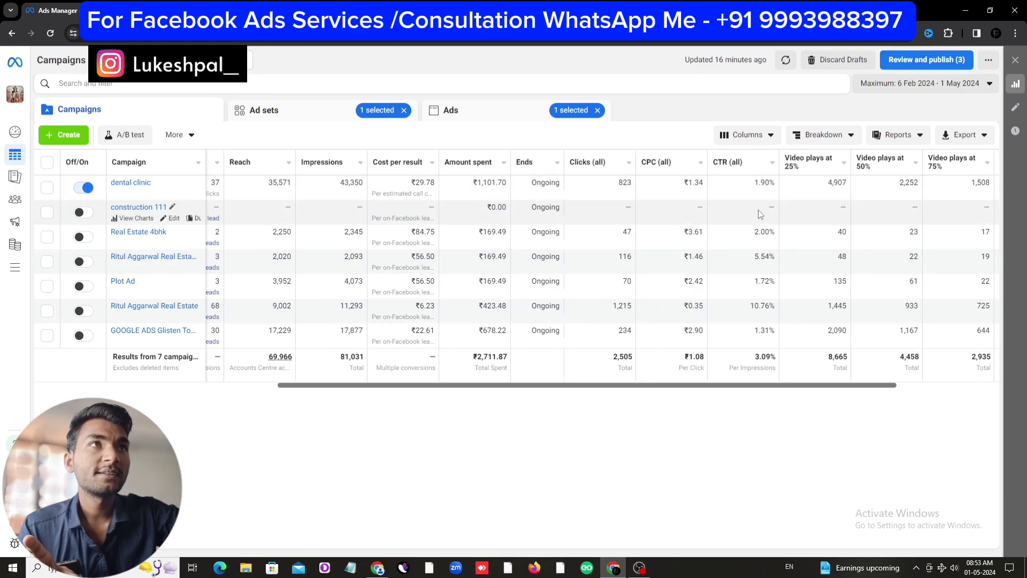
left_click_drag(761, 389, 861, 389)
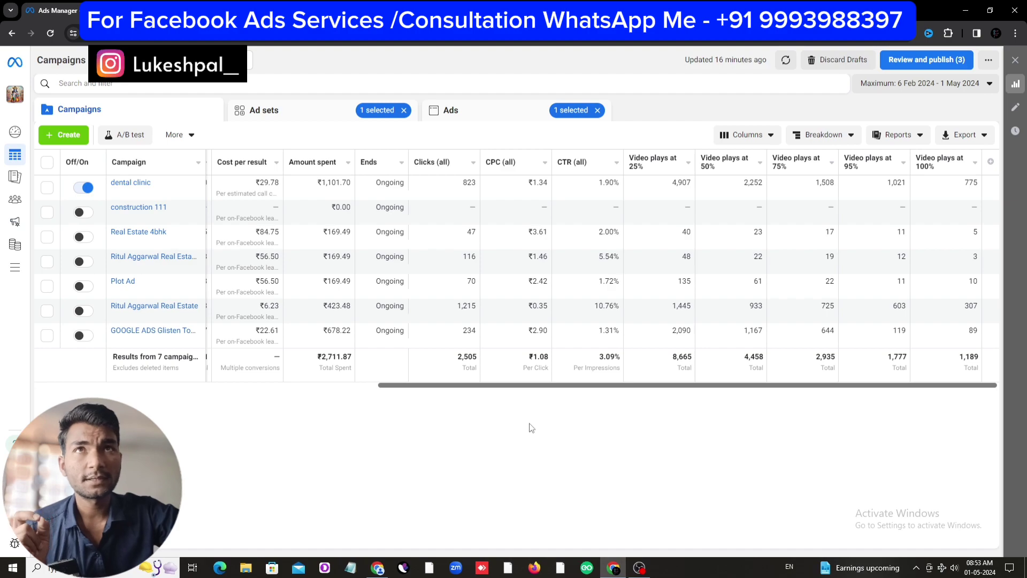
left_click_drag(492, 383, 383, 396)
left_click(453, 432)
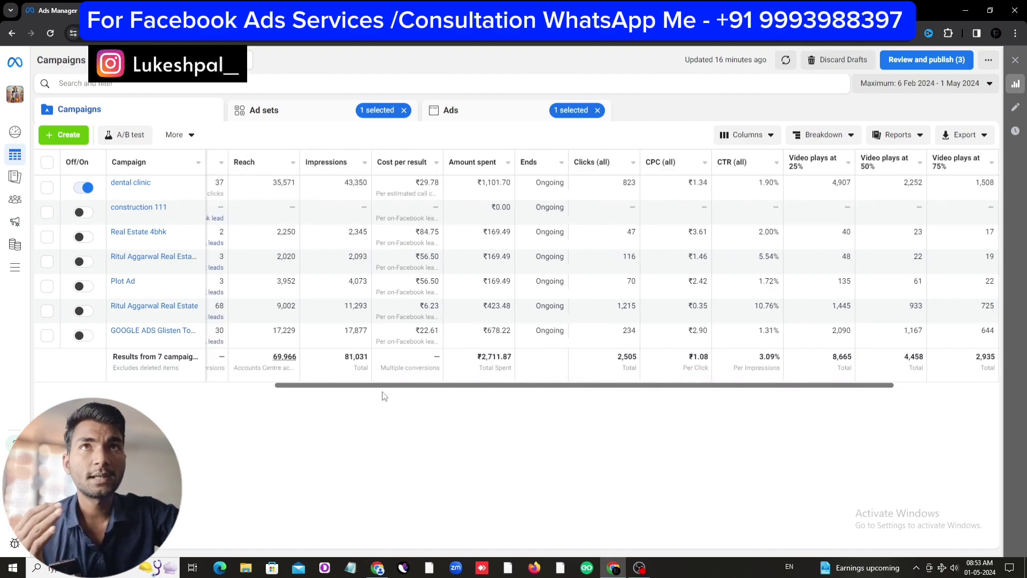
Step: Create a new campaign with the Engagement objective, using the manual engagement campaign setup
left_click(75, 136)
mouse_move(438, 295)
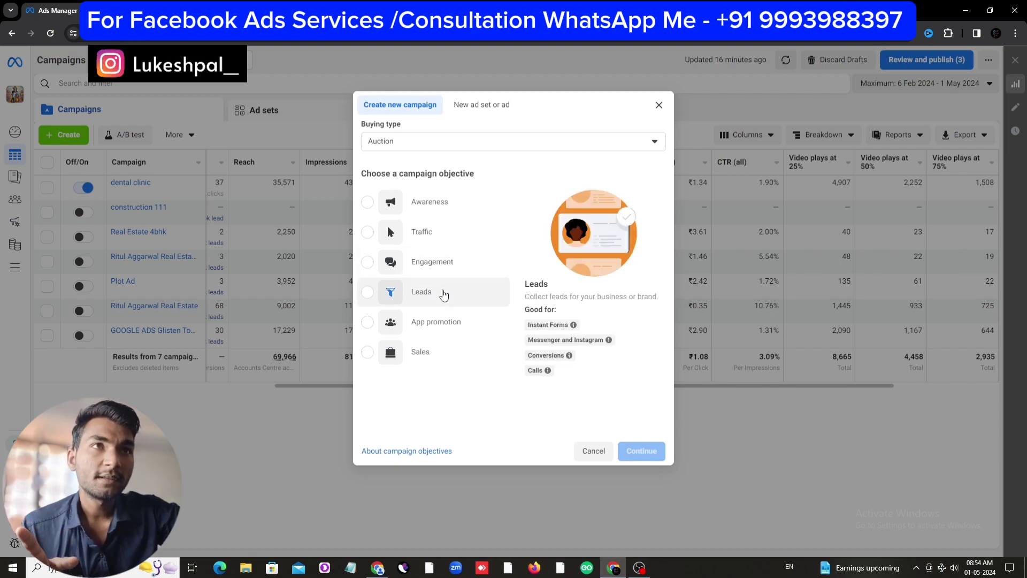
mouse_move(421, 267)
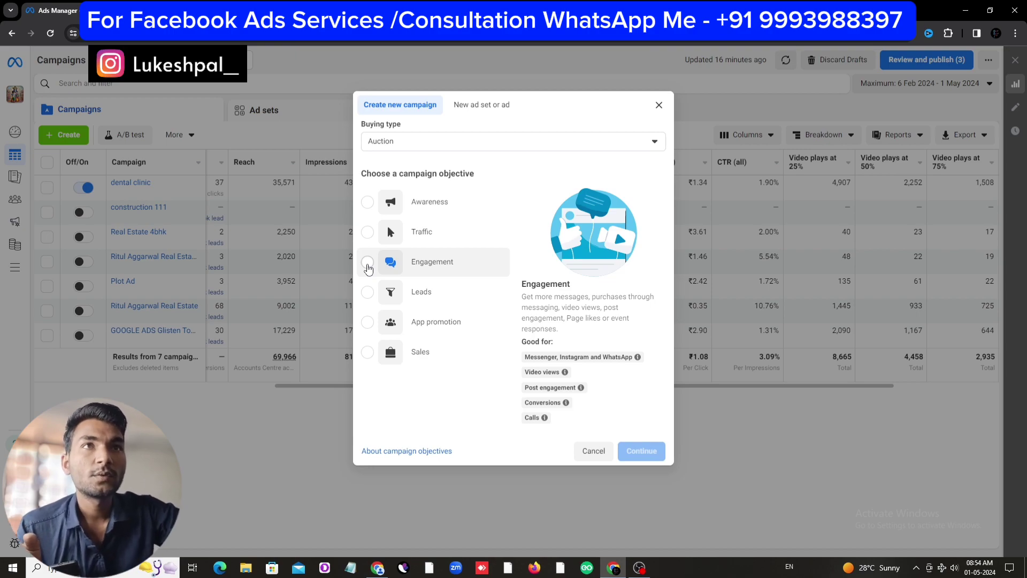
left_click(368, 262)
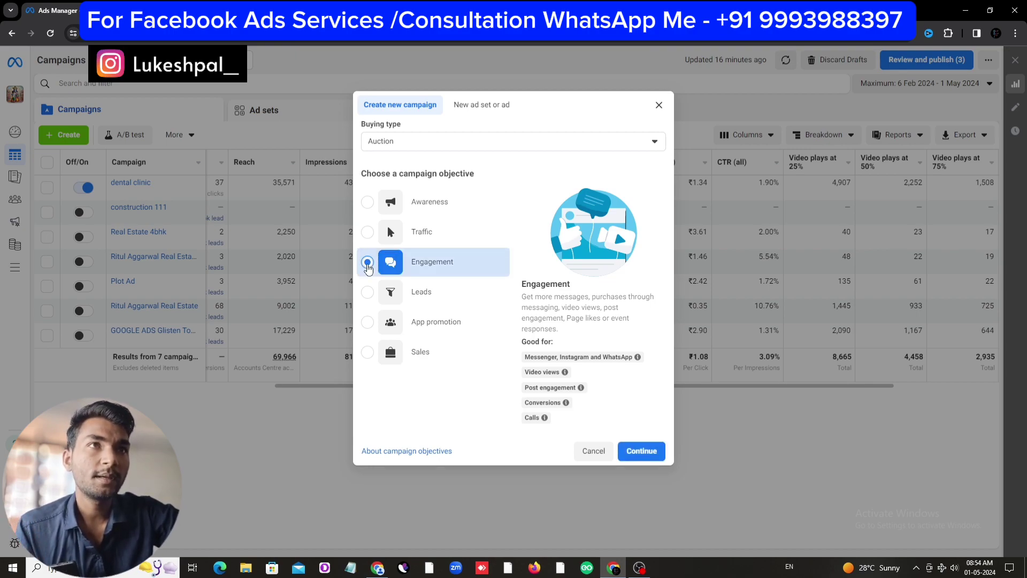
left_click(636, 455)
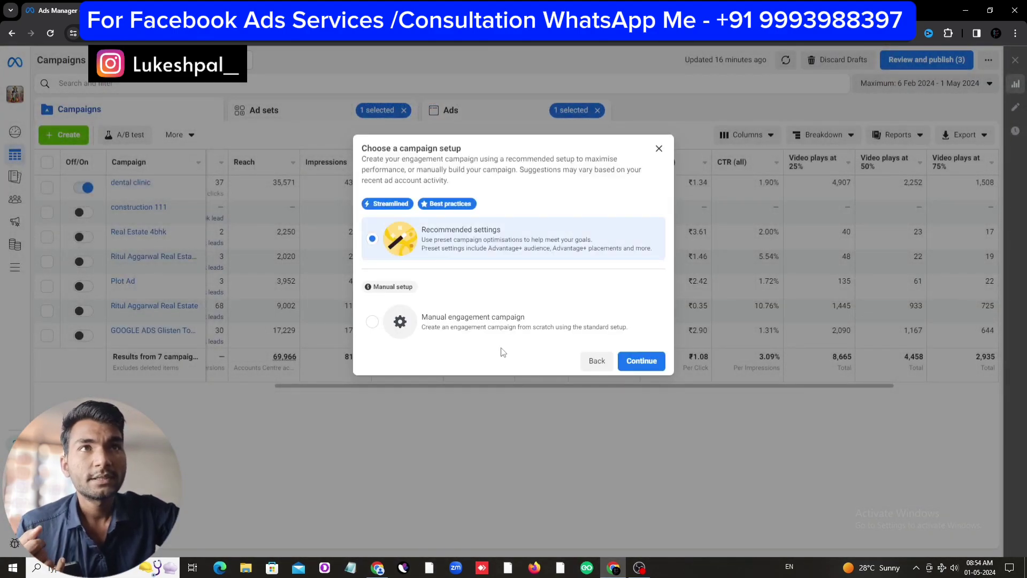
left_click(372, 322)
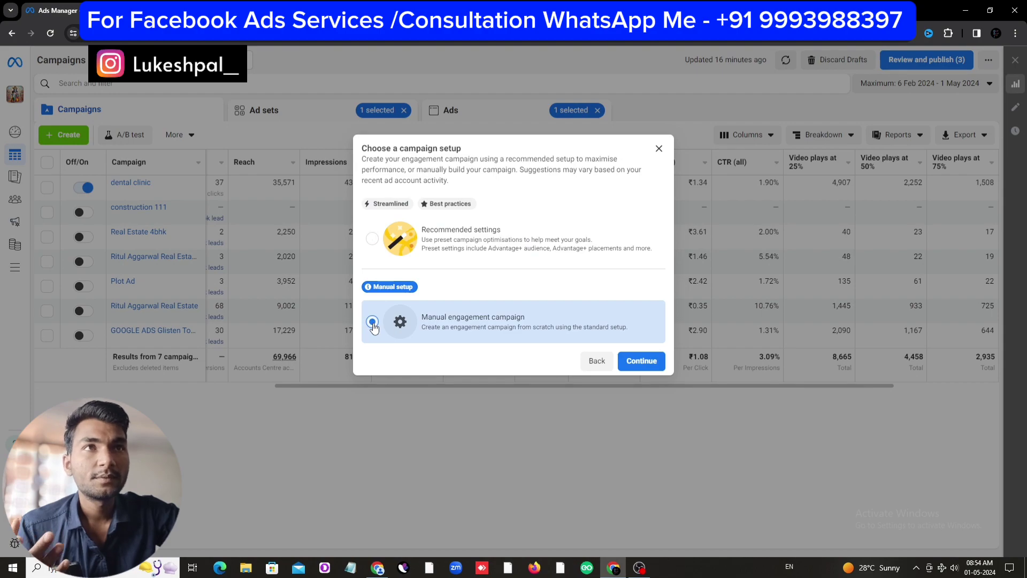
left_click(641, 362)
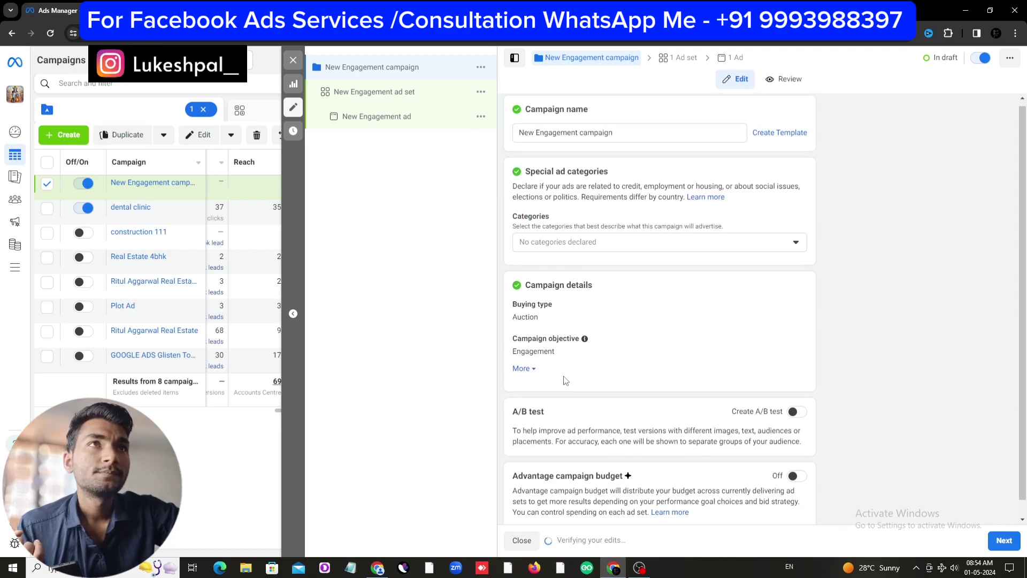
Step: Rename the new engagement campaign as "dental clinic 22"
left_click(597, 137)
left_click_drag(614, 137, 506, 142)
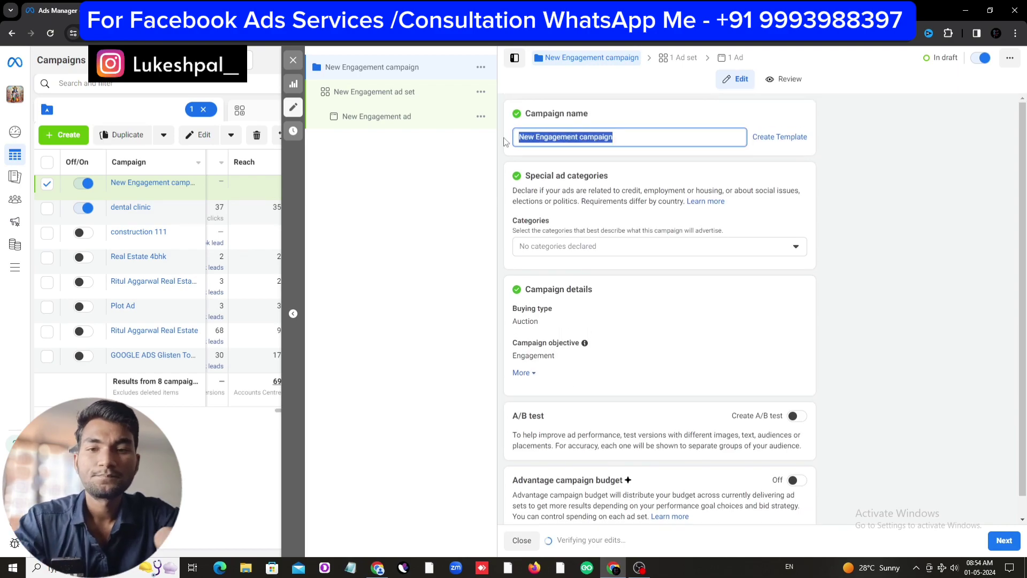
type("denta")
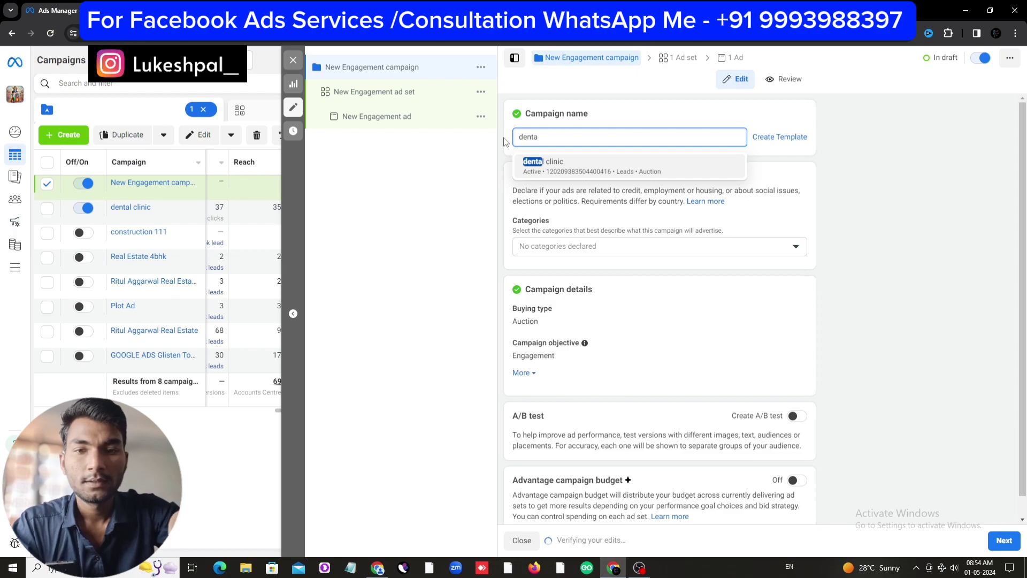
type("l clinic ")
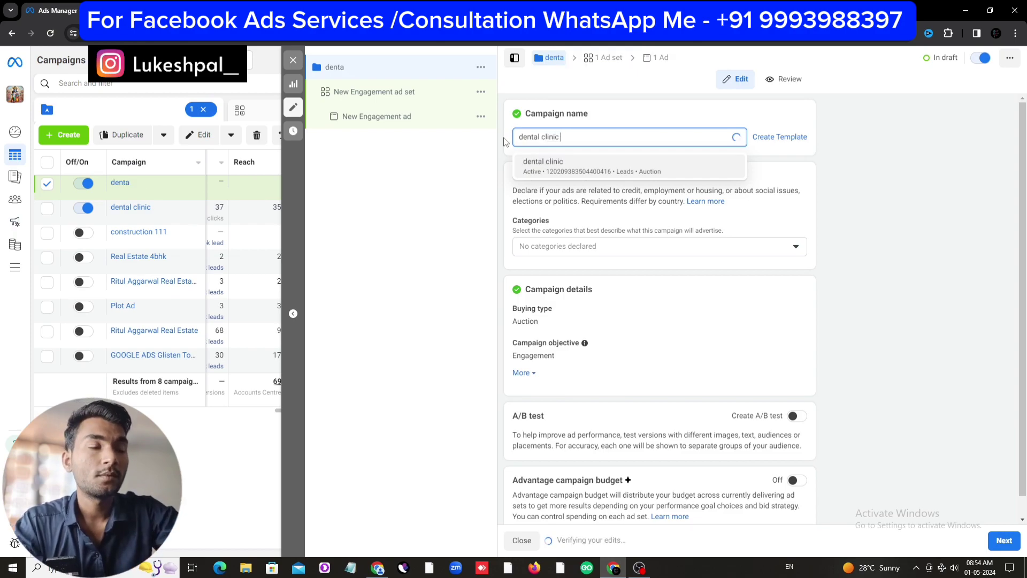
type("22")
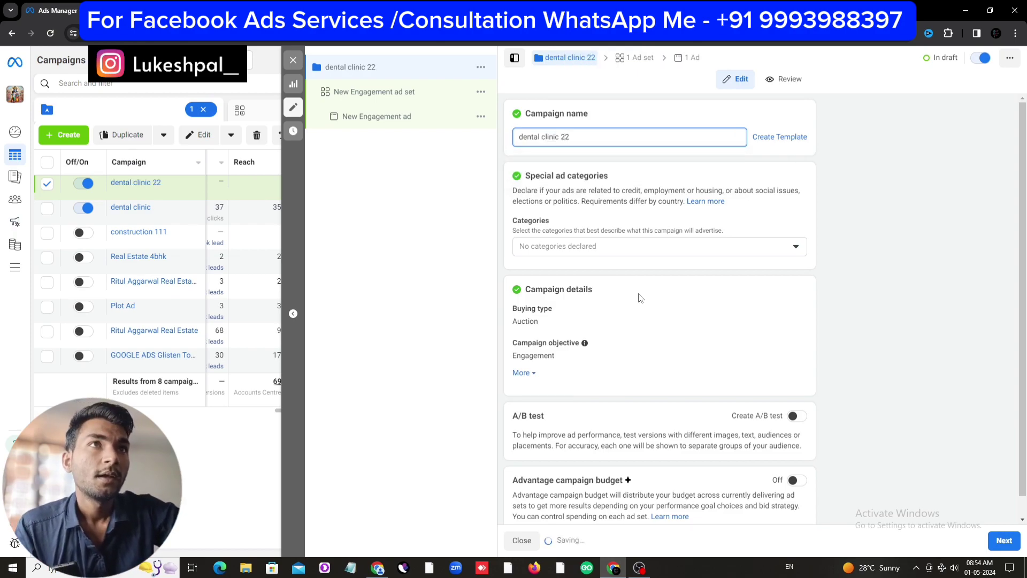
Step: Enable Advantage campaign budget with a daily budget of ₹500 and continue to the ad set
scroll(641, 298, "down", 1)
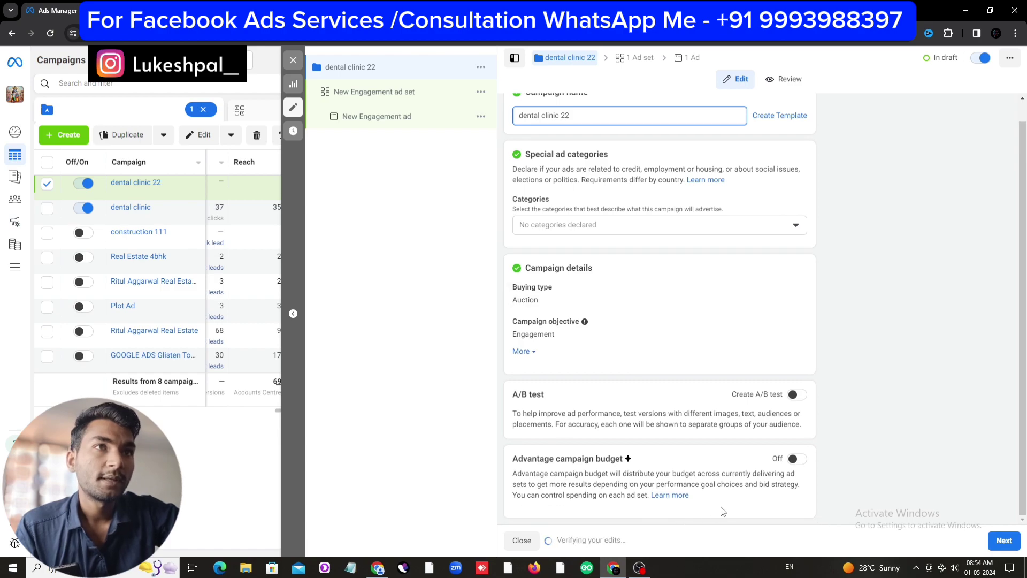
left_click(796, 459)
scroll(684, 470, "down", 5)
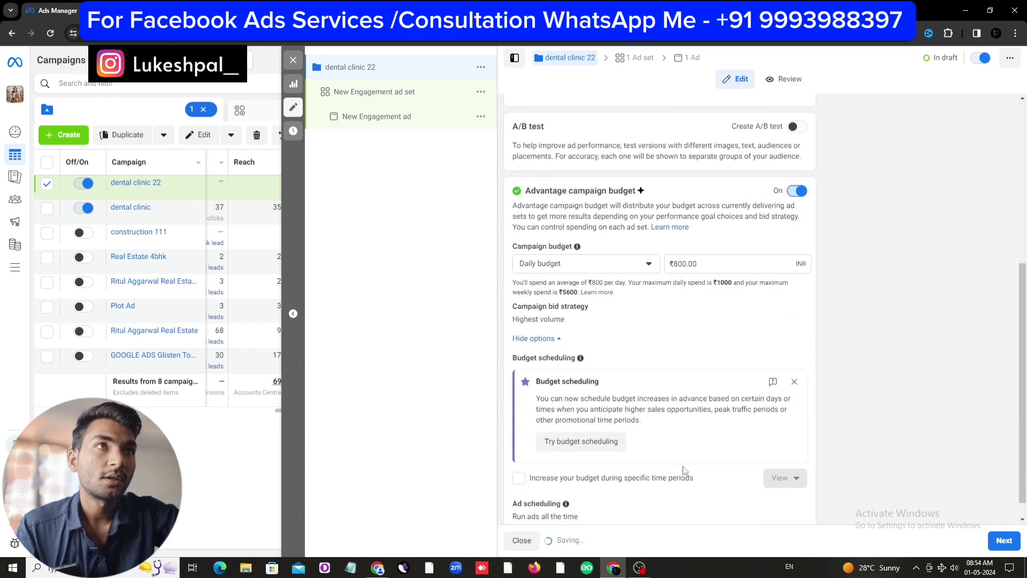
left_click_drag(674, 263, 706, 266)
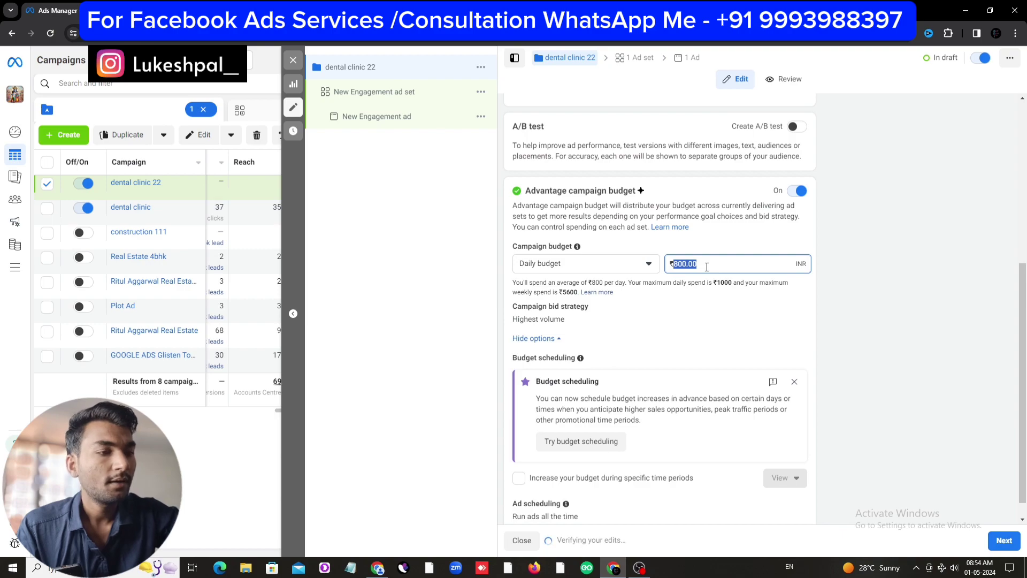
type("5")
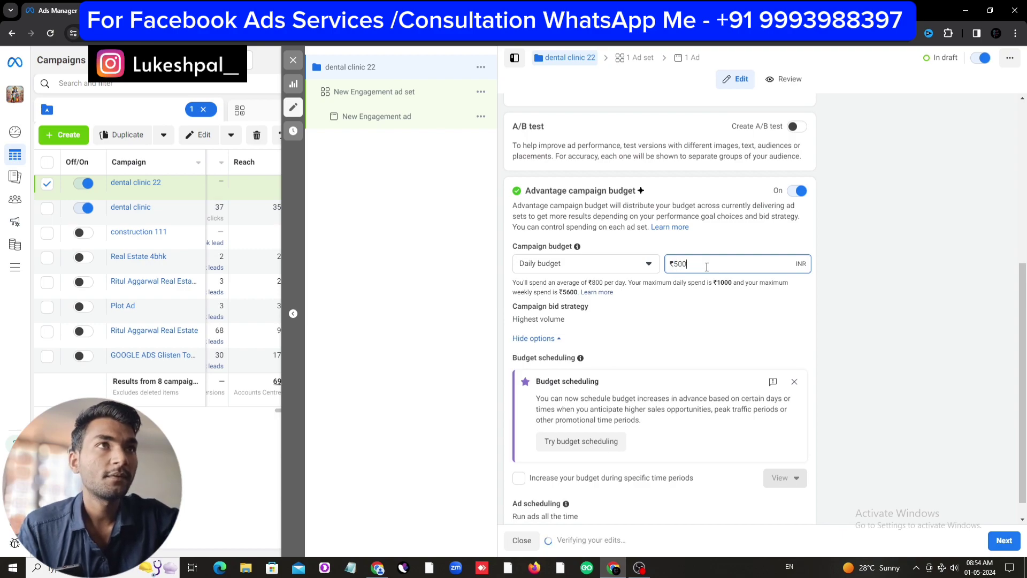
left_click(843, 354)
scroll(877, 407, "down", 1)
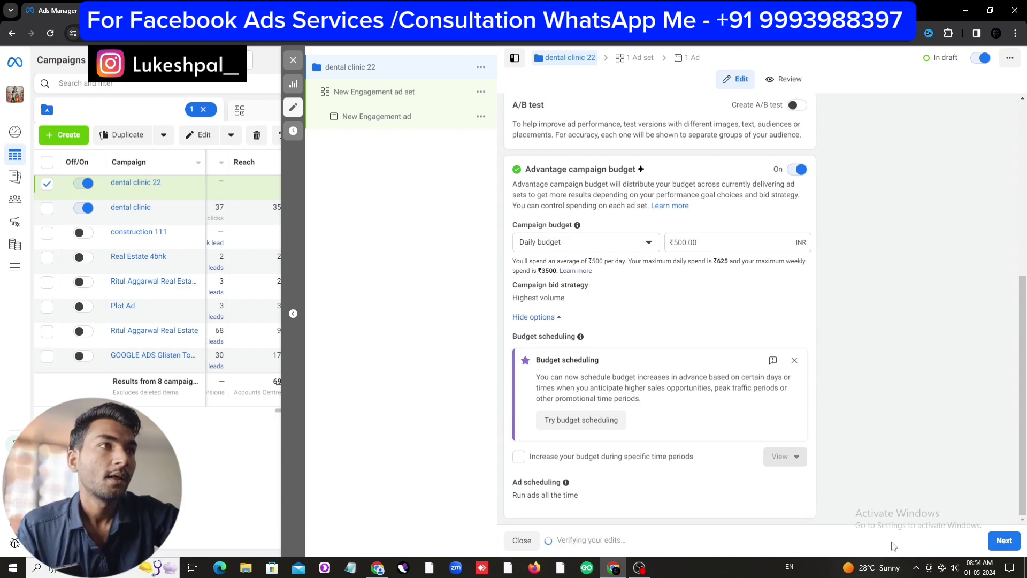
left_click(1006, 541)
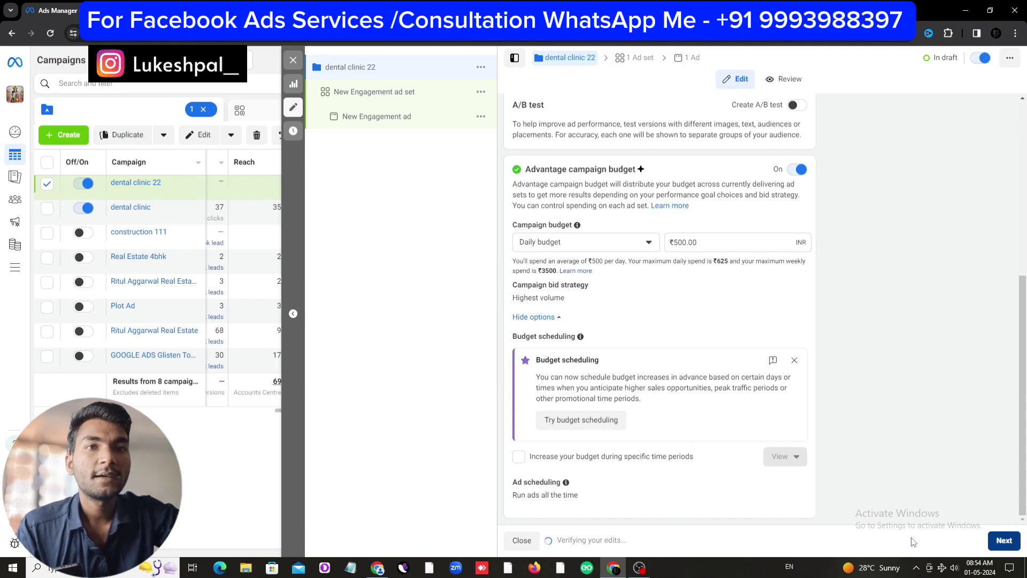
Step: Rename the ad set as "1 without targeting"
left_click_drag(615, 138, 373, 167)
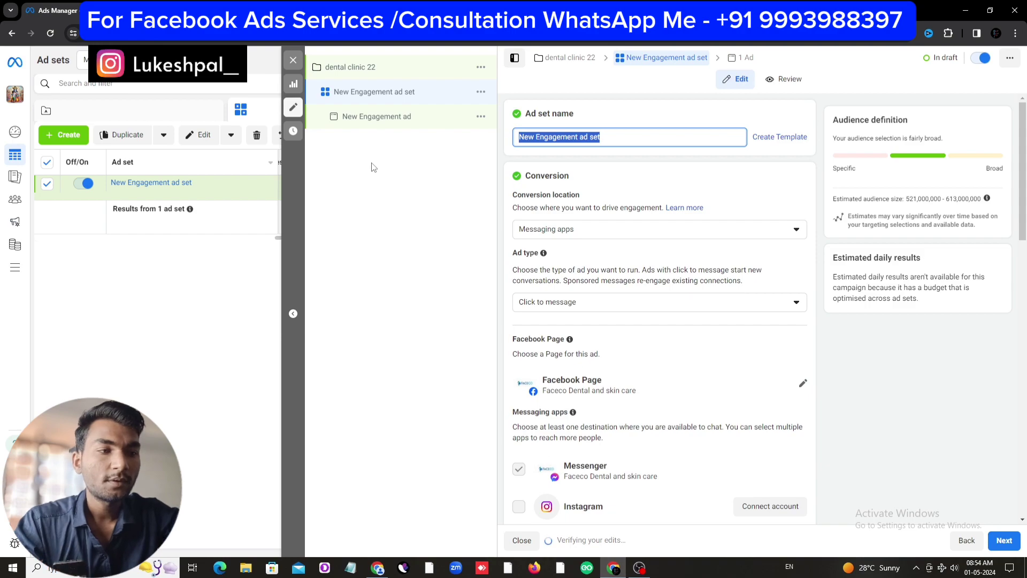
type("1")
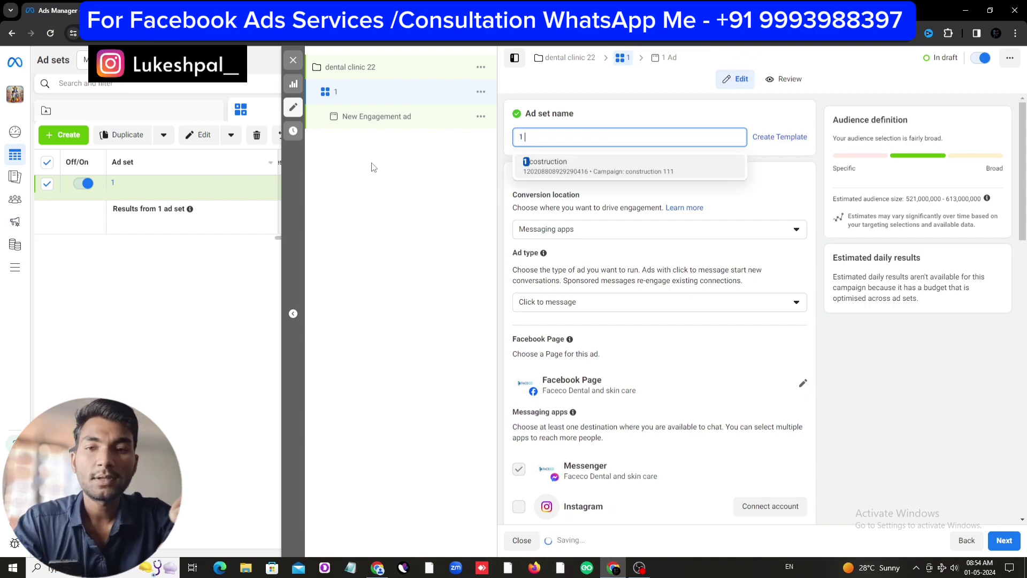
type(" with")
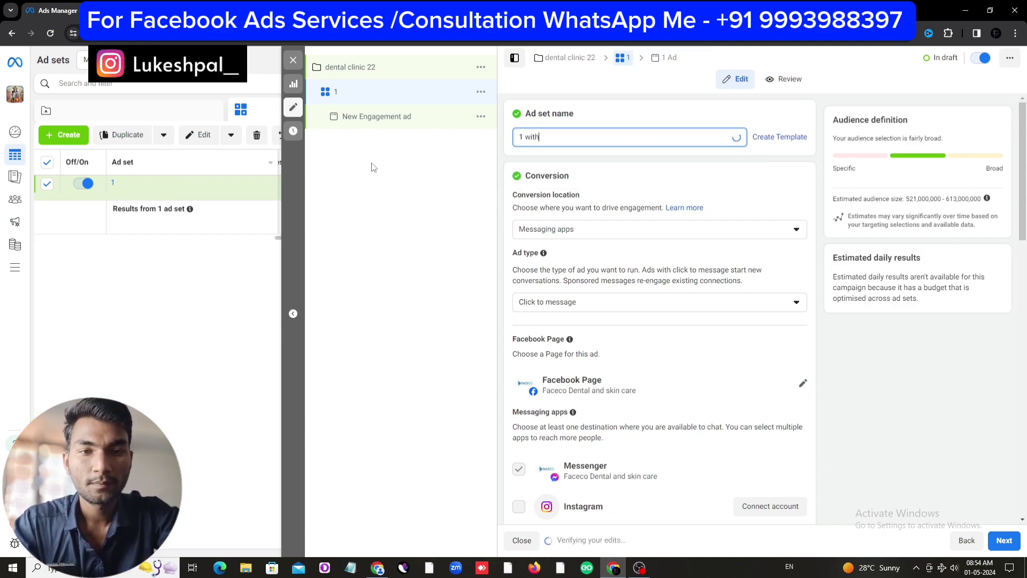
type("out targeting")
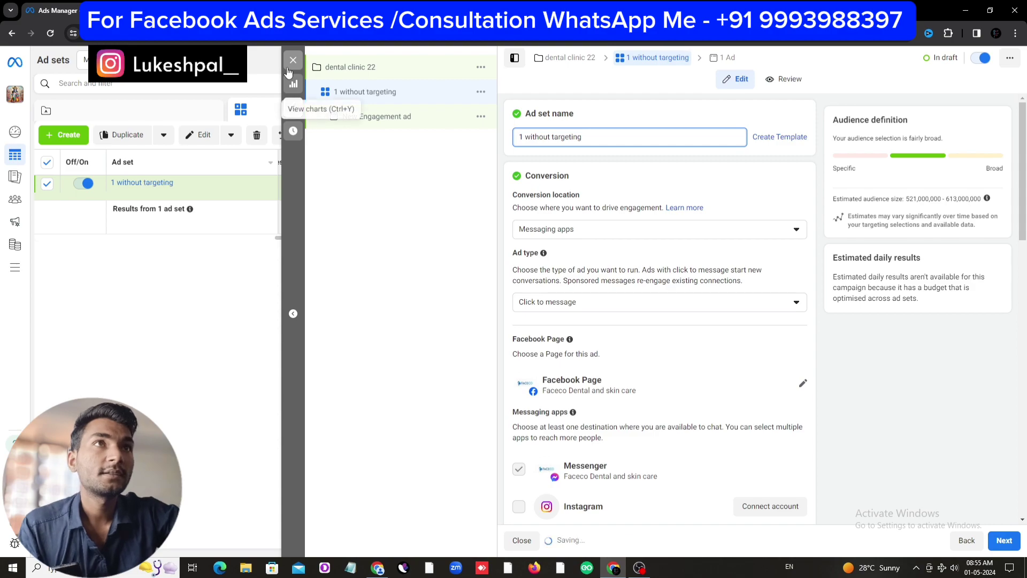
Step: Review the ad set's messaging and ad type options, and set its conversion location to Calls
scroll(531, 317, "down", 1)
scroll(531, 317, "down", 2)
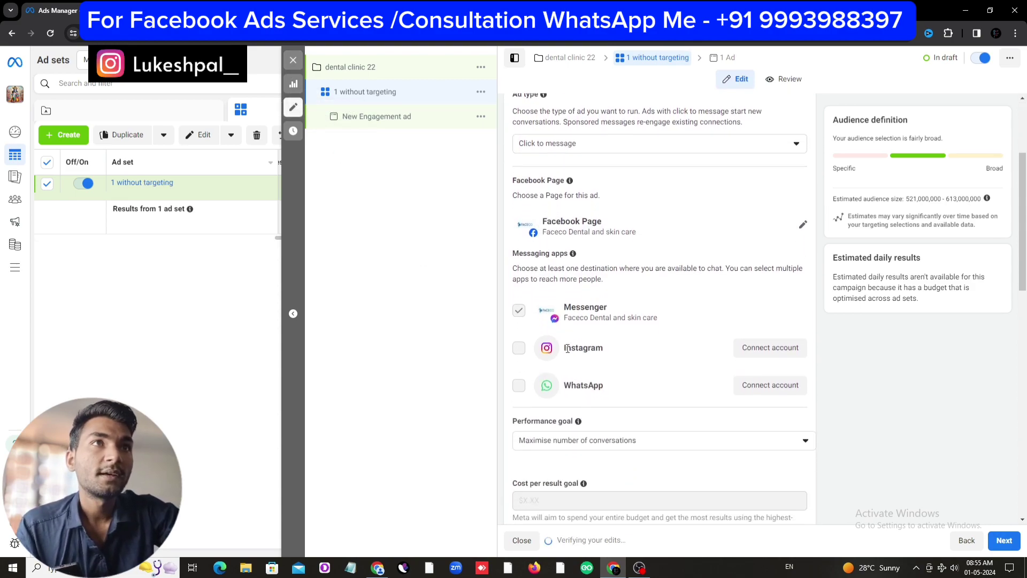
scroll(579, 382, "down", 1)
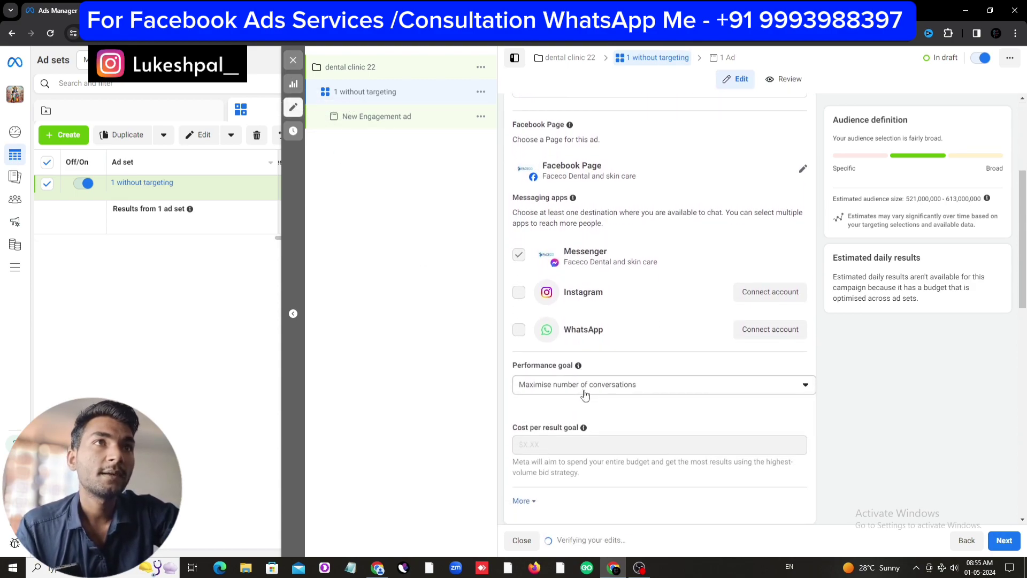
scroll(591, 416, "up", 3)
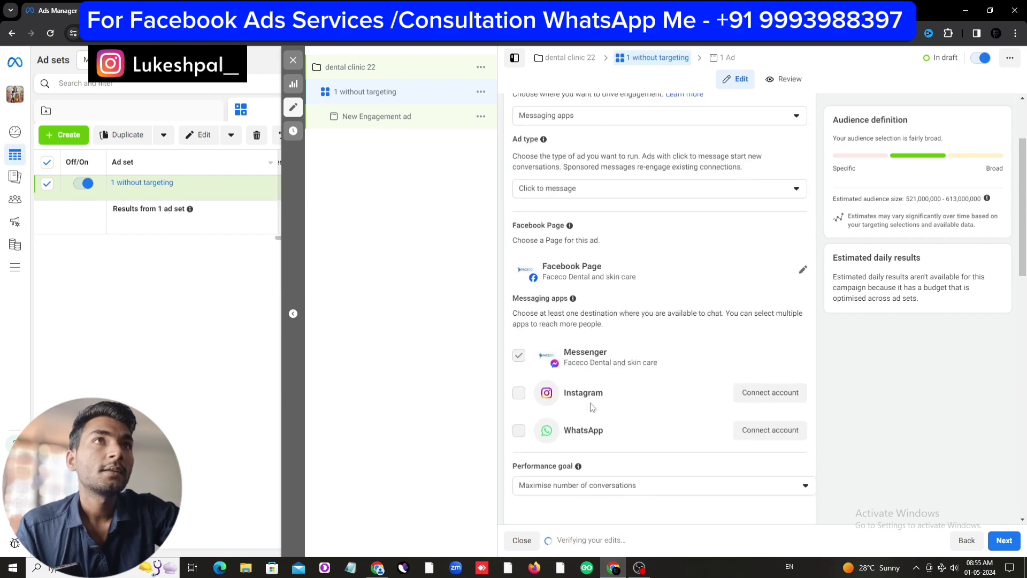
left_click(578, 248)
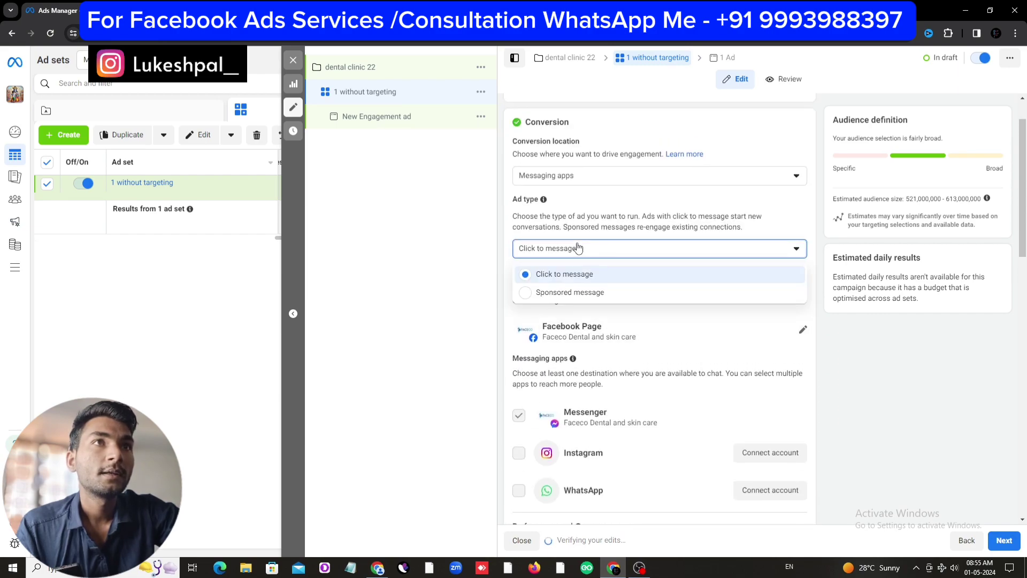
left_click(650, 175)
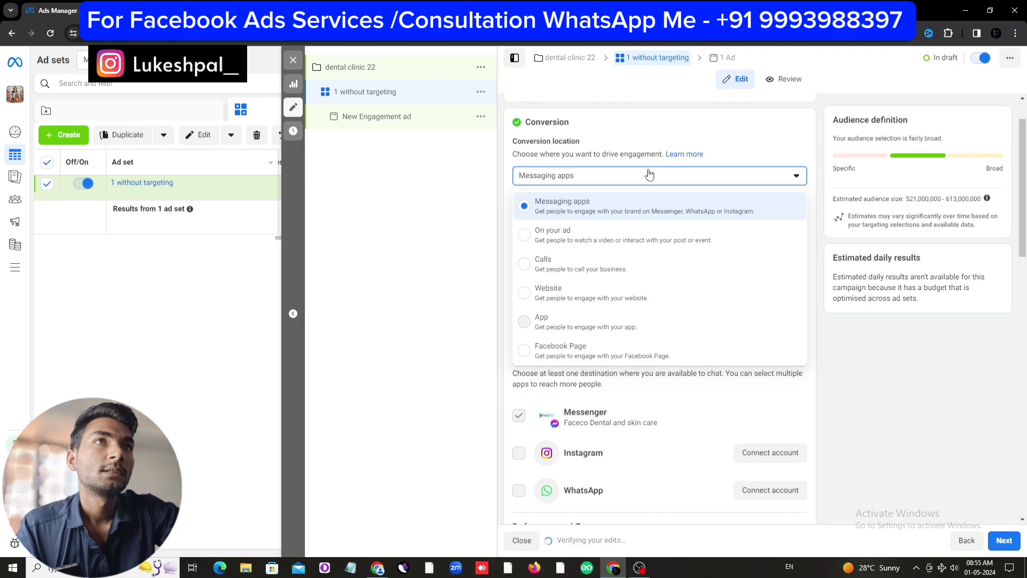
left_click(527, 269)
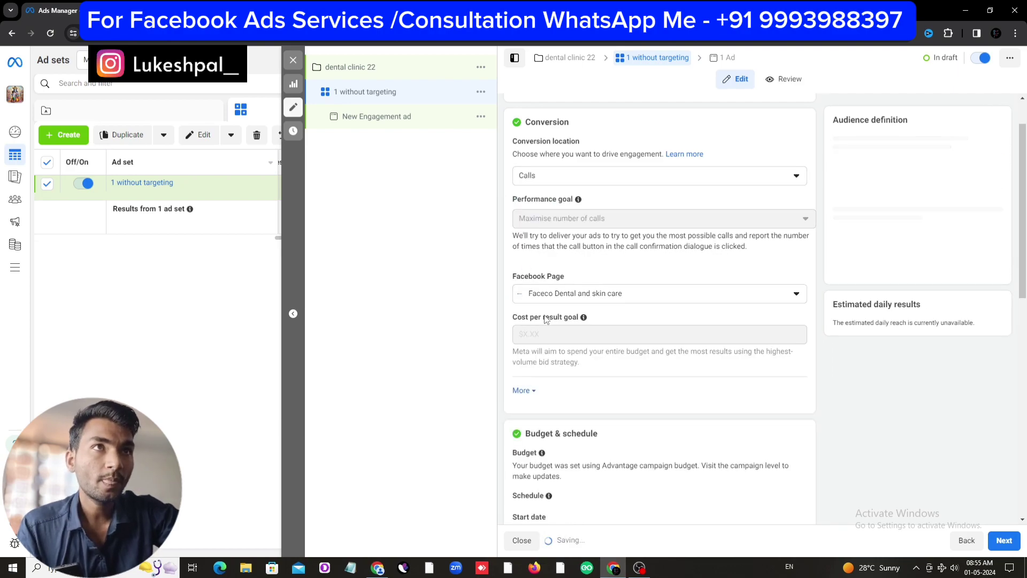
Step: Replace India with Thodupuzha, Kerala as the included location in the ad set's audience controls
scroll(578, 364, "down", 7)
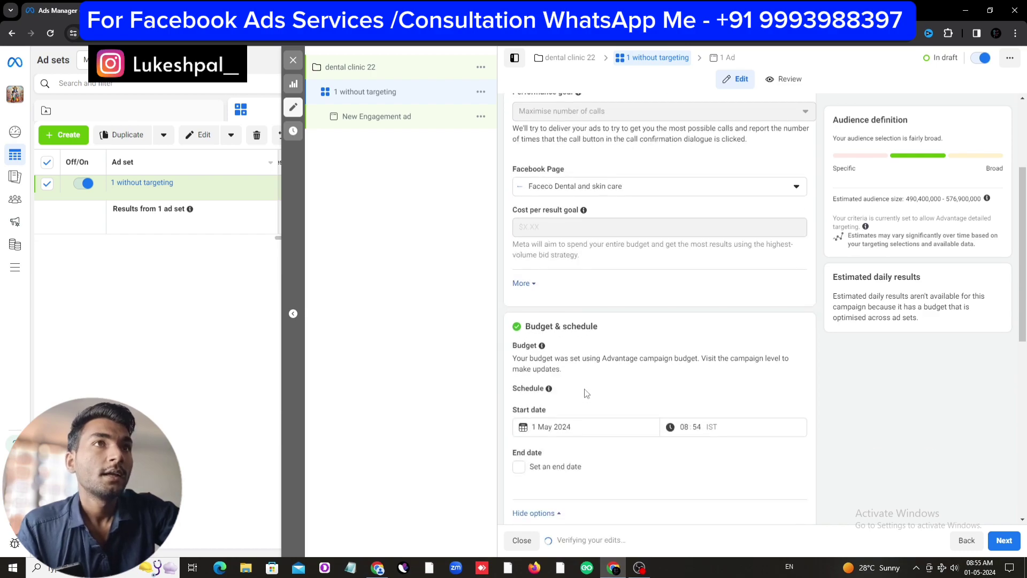
scroll(600, 438, "down", 2)
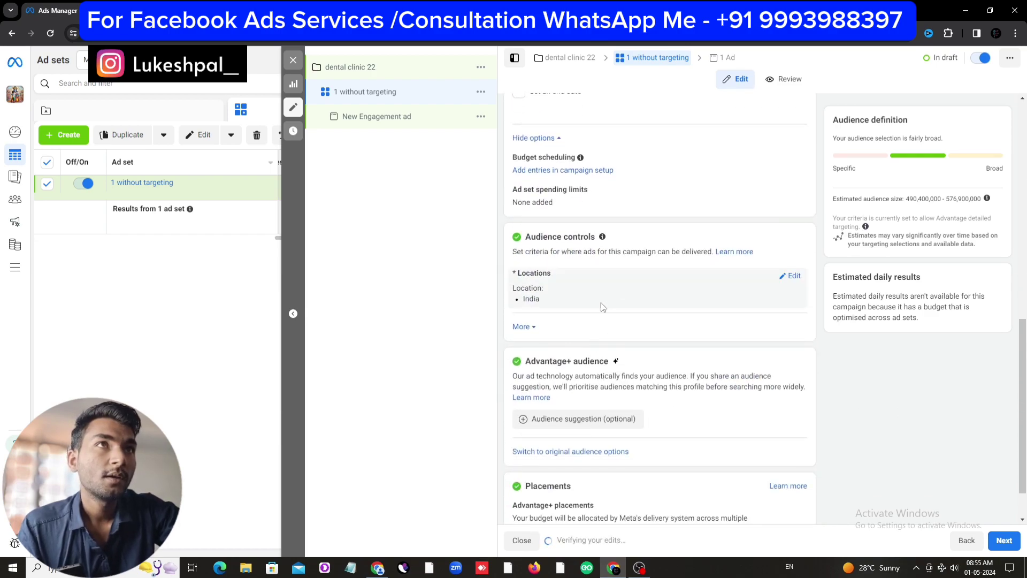
left_click(792, 276)
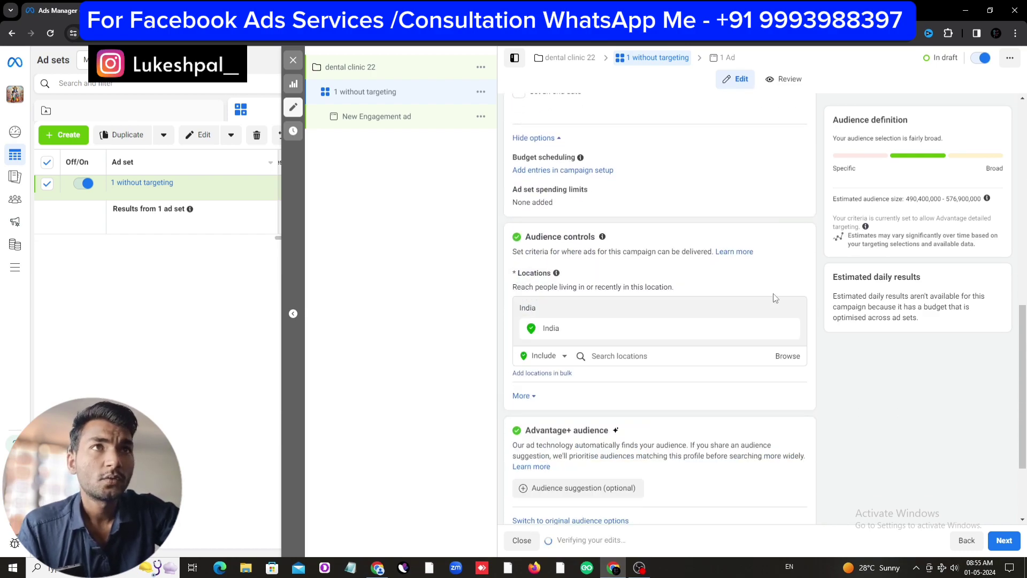
left_click(789, 328)
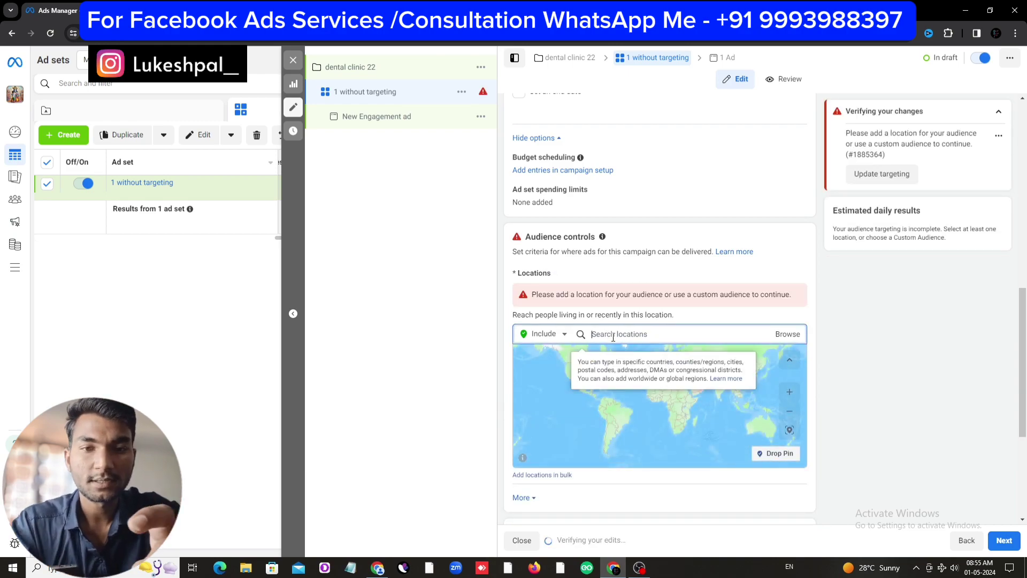
type("thodu")
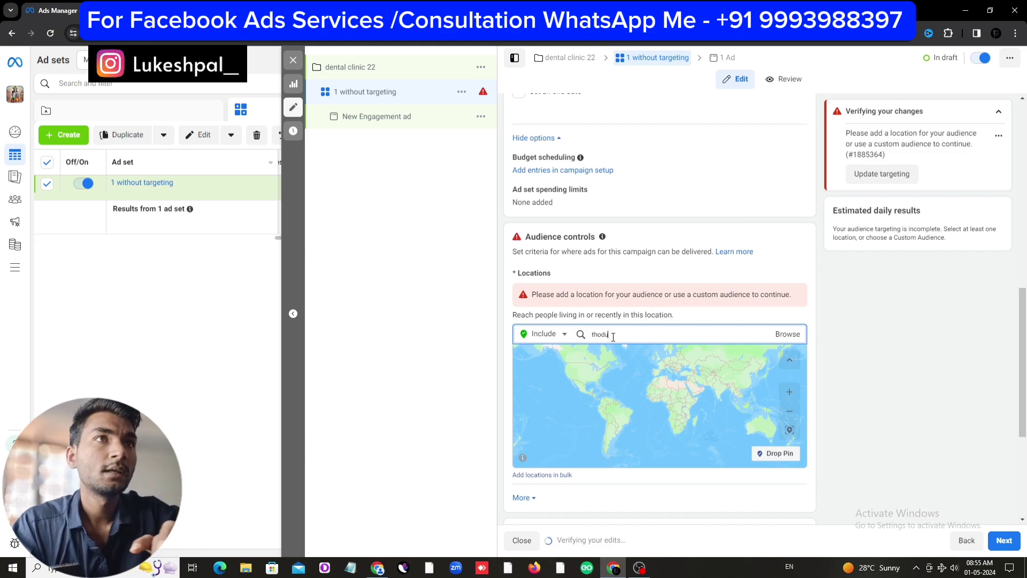
left_click(625, 356)
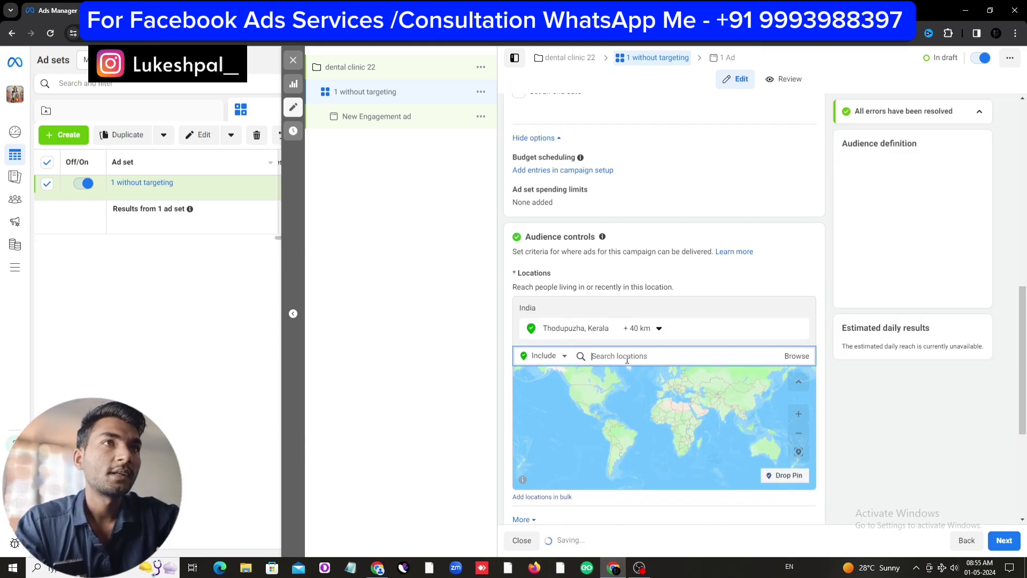
Step: Reduce the targeting radius around Thodupuzha to 34 km and check the covered area on the map
left_click(642, 328)
left_click_drag(654, 403, 651, 403)
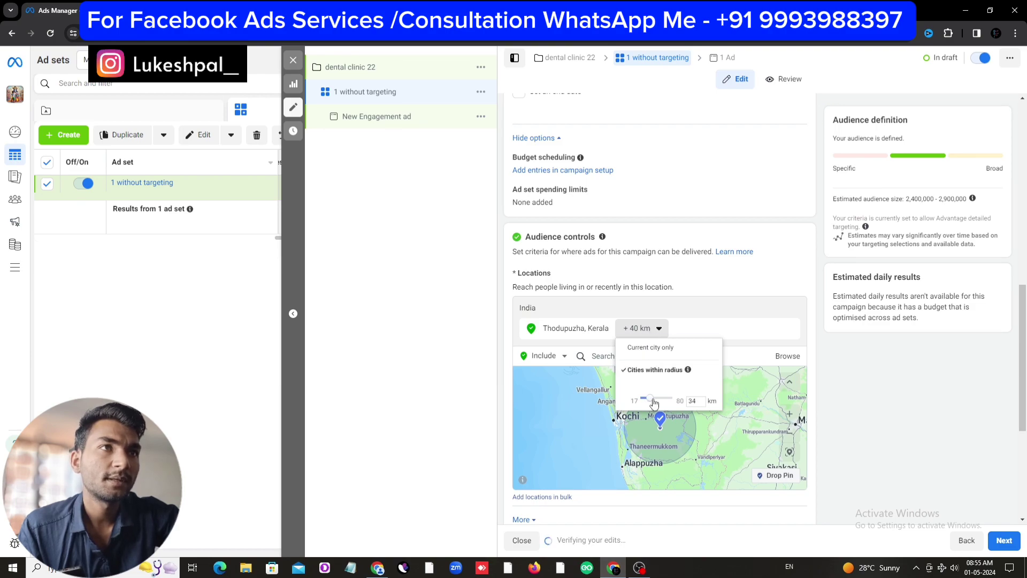
left_click(654, 443)
scroll(662, 439, "up", 2)
scroll(662, 374, "down", 3)
Step: Set the targeting radius around Thodupuzha to 41 km
left_click(640, 328)
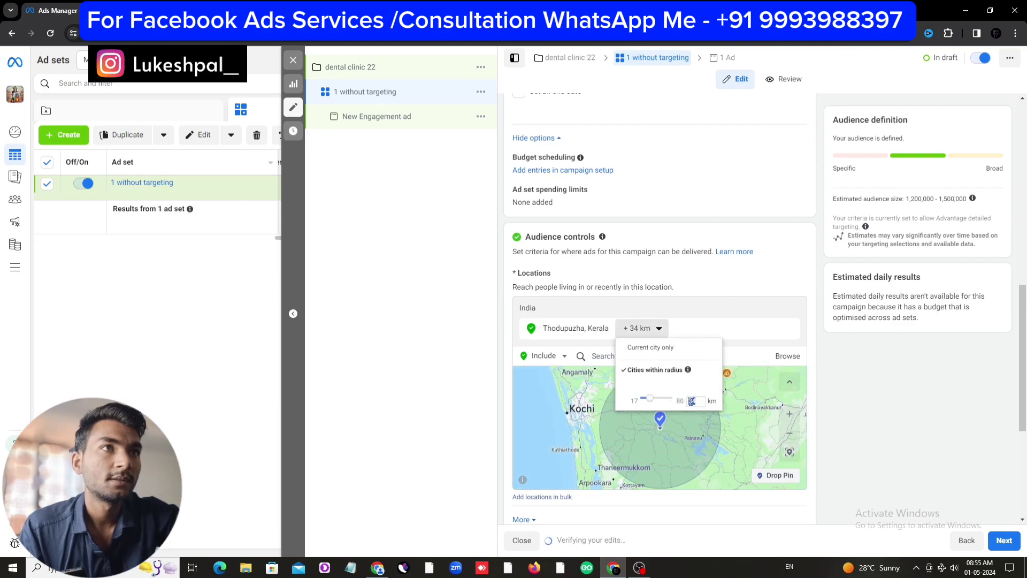
type("70")
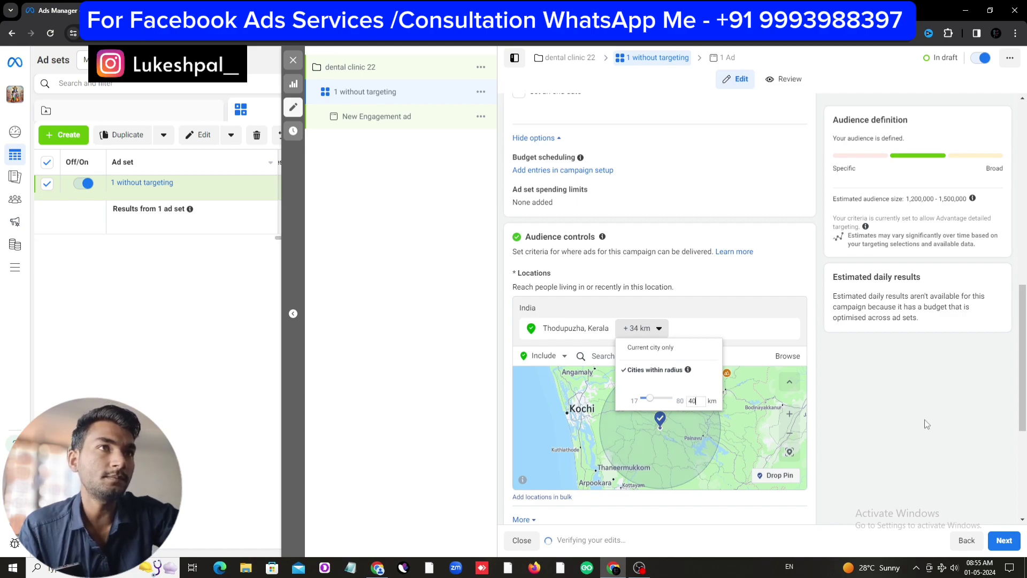
left_click(926, 423)
left_click(659, 329)
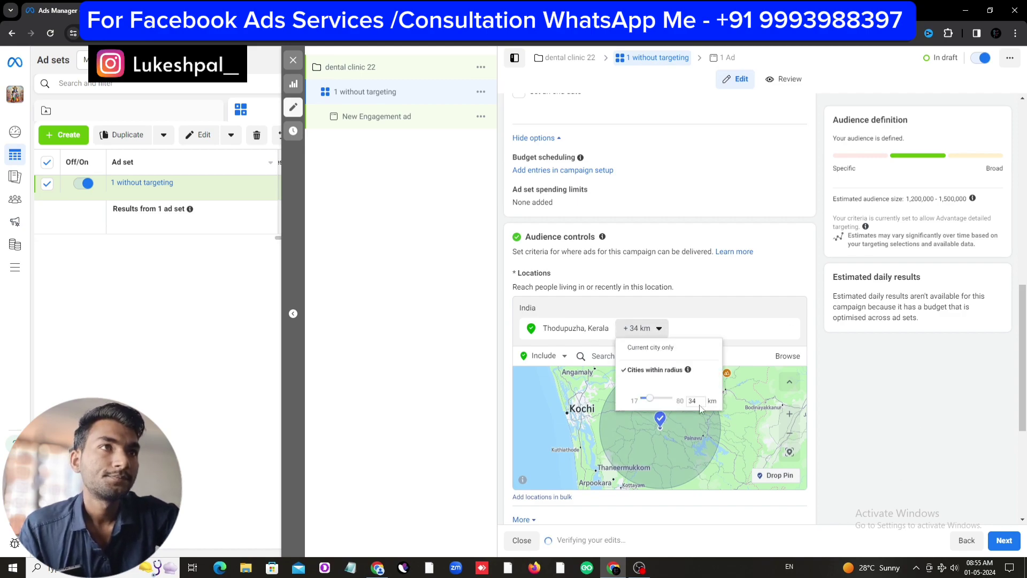
left_click(653, 397)
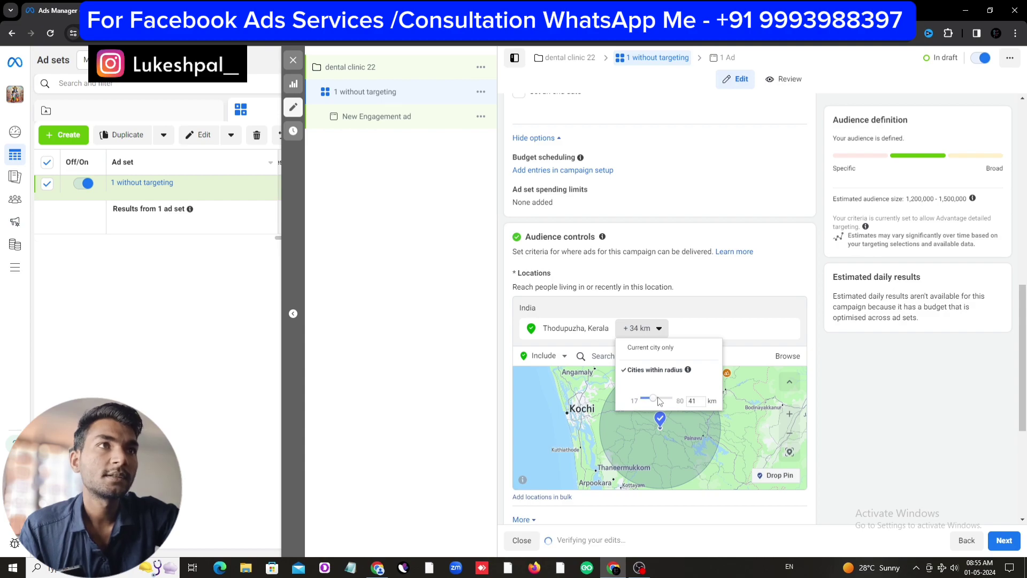
left_click(945, 451)
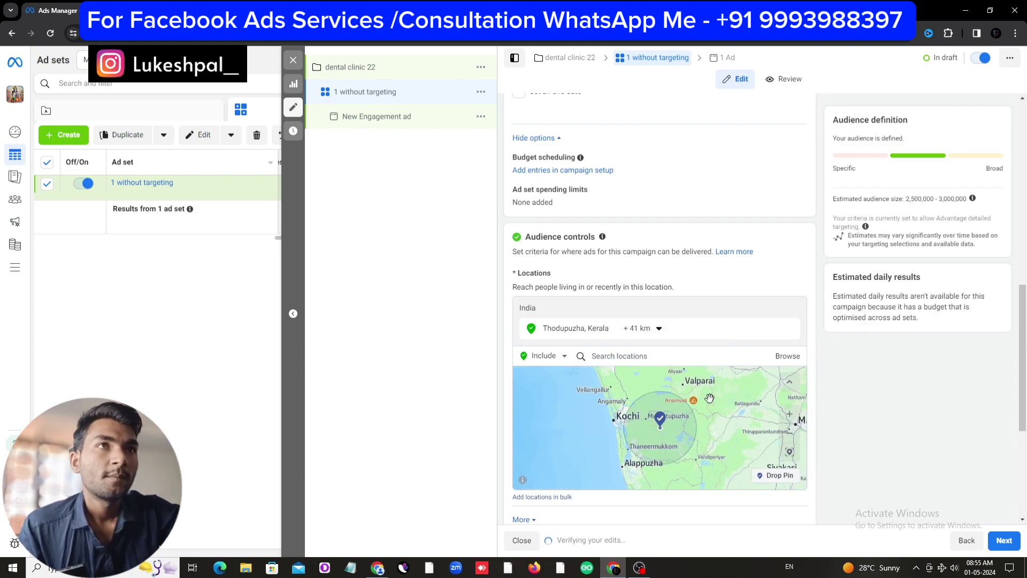
Step: Review the ad set's Advantage+ audience, placements and conversion settings
scroll(707, 404, "down", 1)
scroll(665, 420, "down", 5)
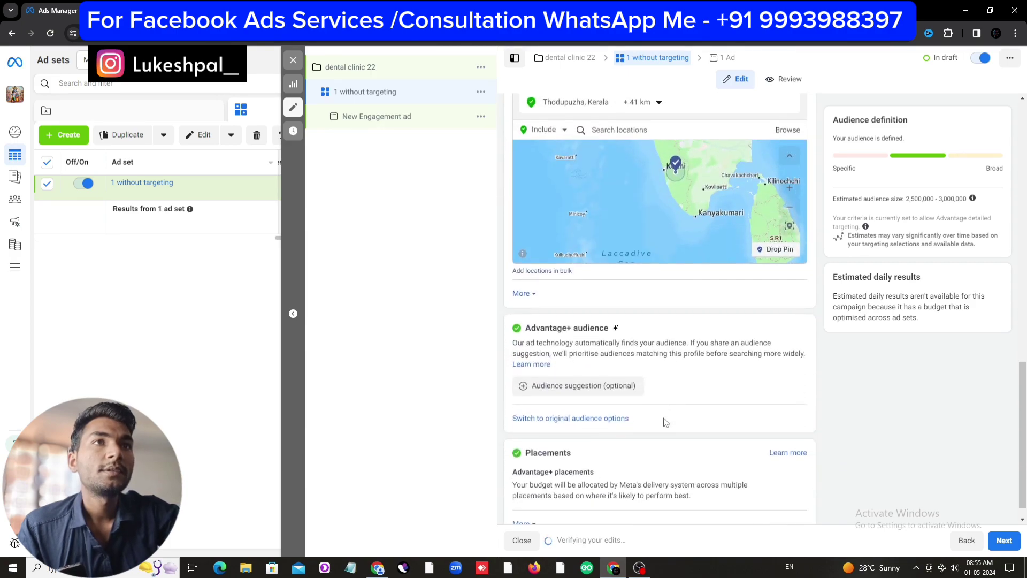
mouse_move(583, 375)
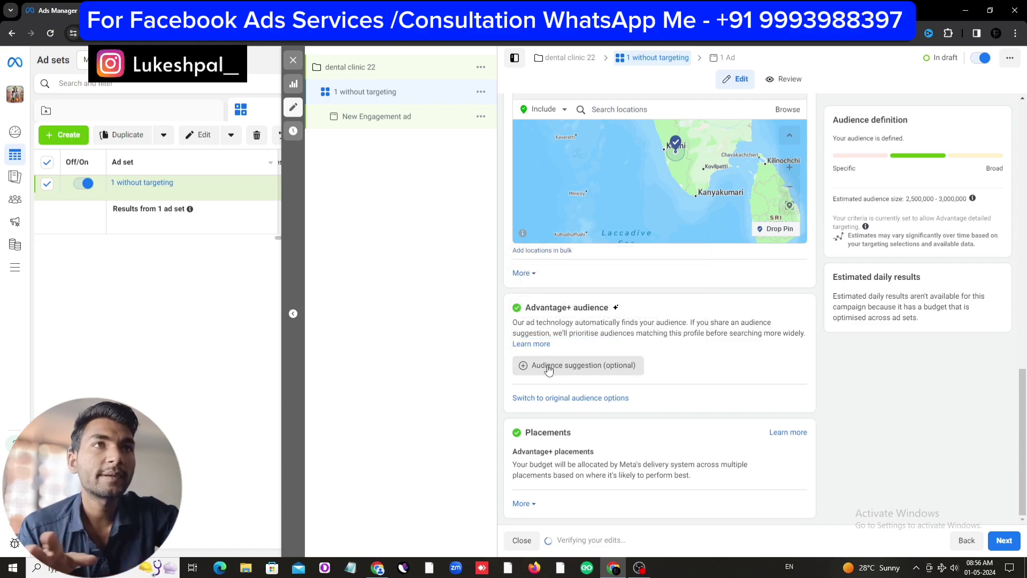
scroll(692, 362, "up", 5)
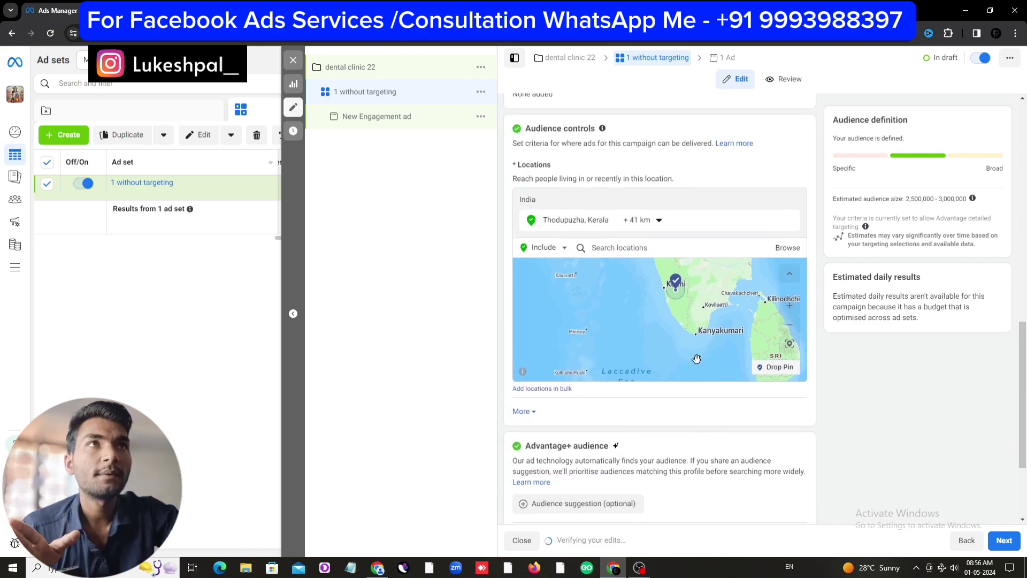
scroll(696, 362, "up", 10)
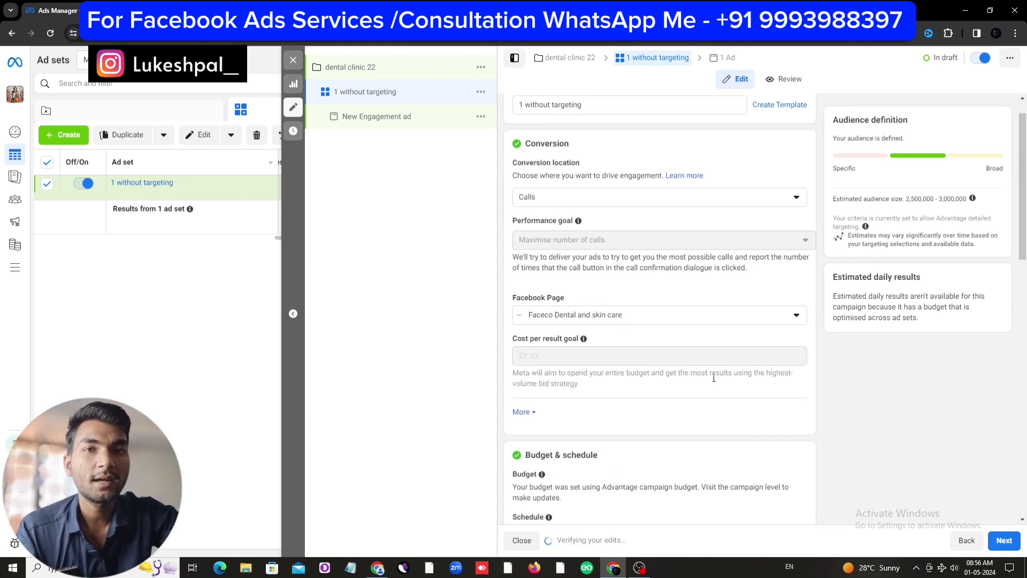
scroll(714, 378, "down", 10)
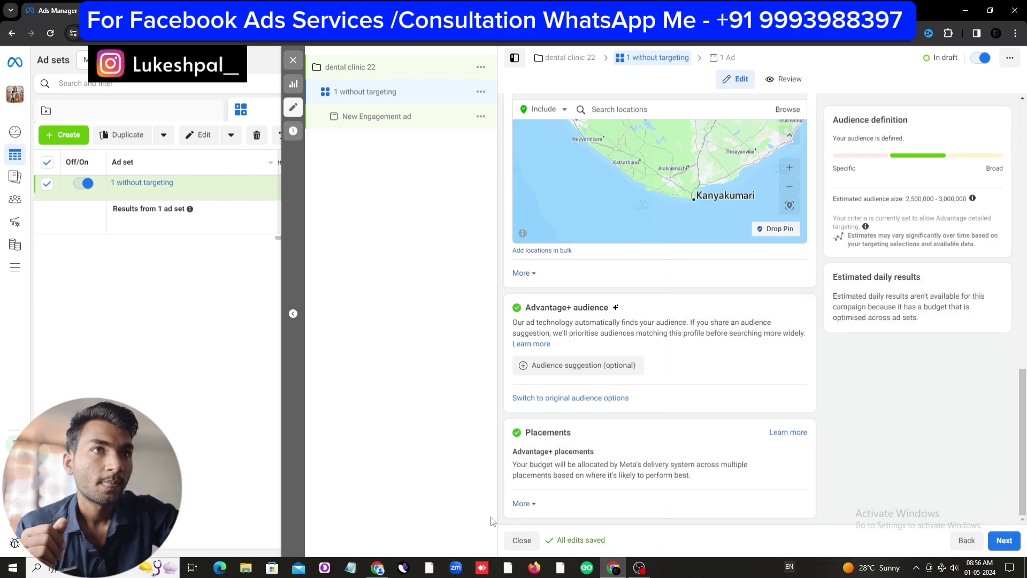
Step: Continue to the ad level and rename the ad as "1"
left_click(1006, 542)
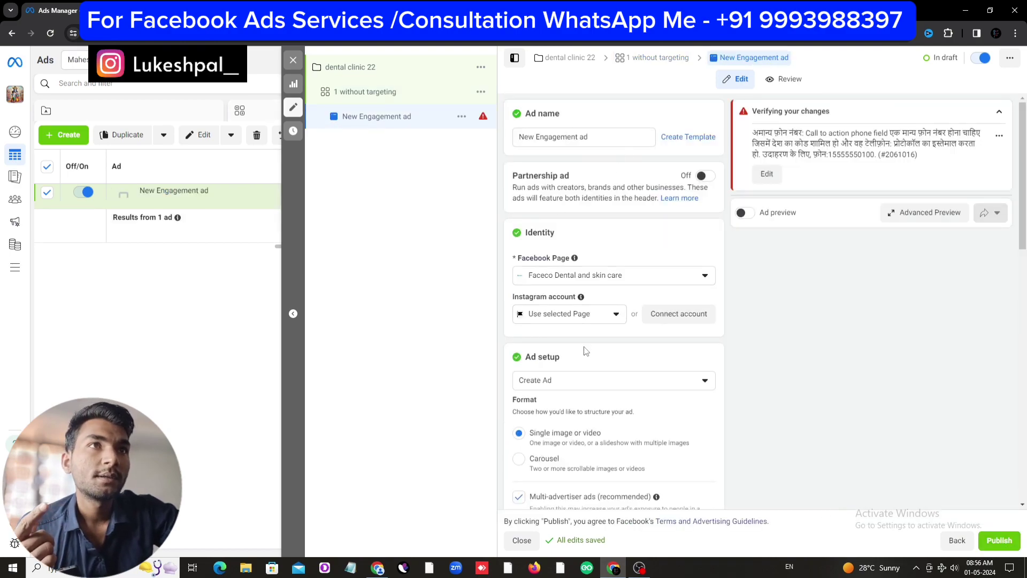
triple_click(583, 137)
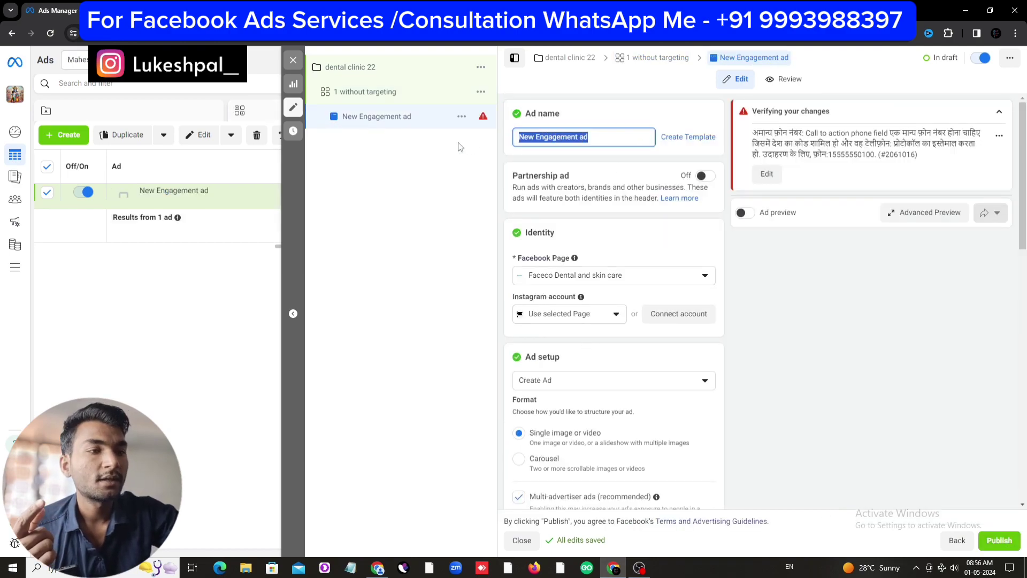
type("1")
left_click(832, 365)
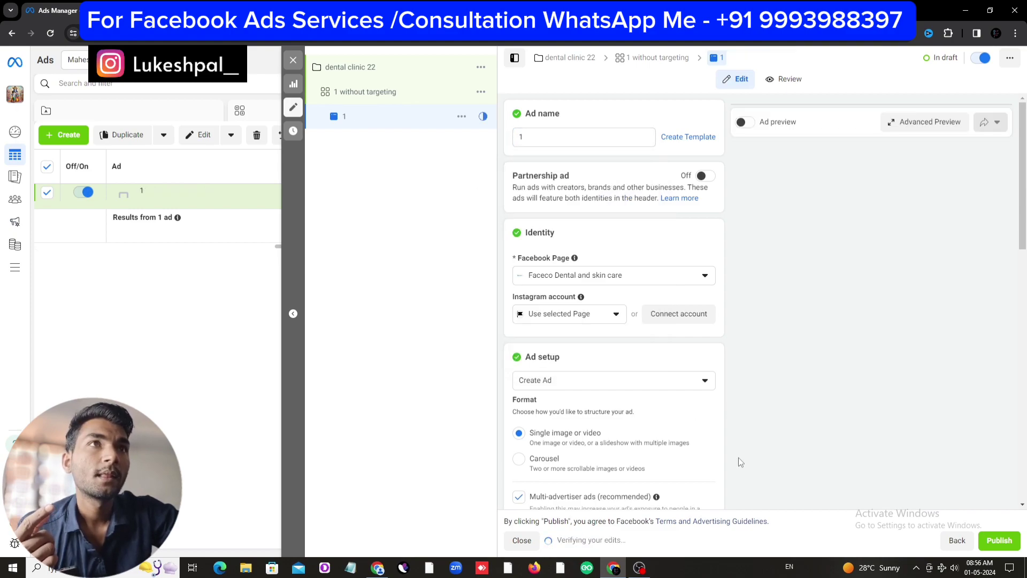
Step: Open the video selection for the ad creative's media
scroll(738, 460, "down", 5)
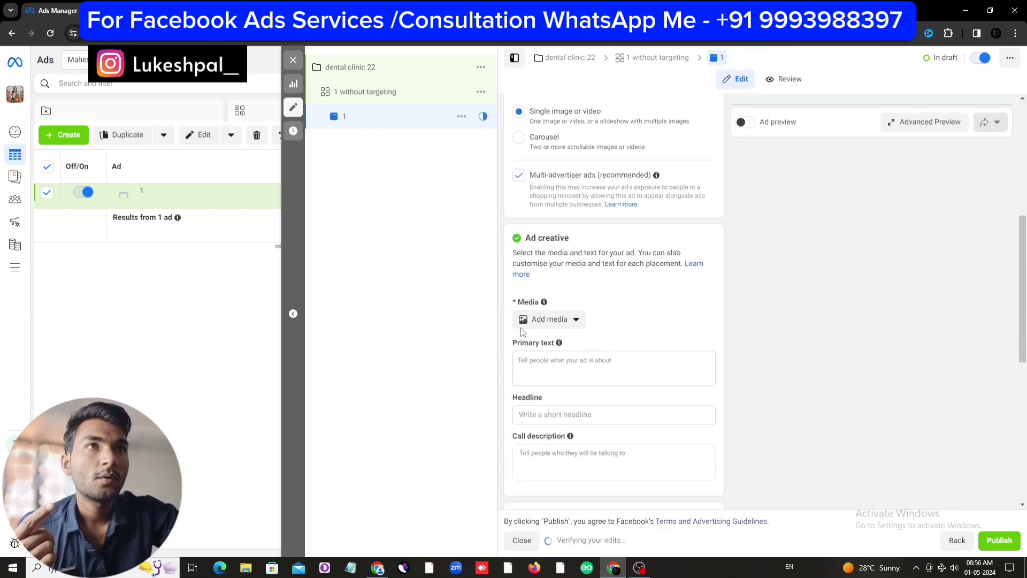
left_click(549, 323)
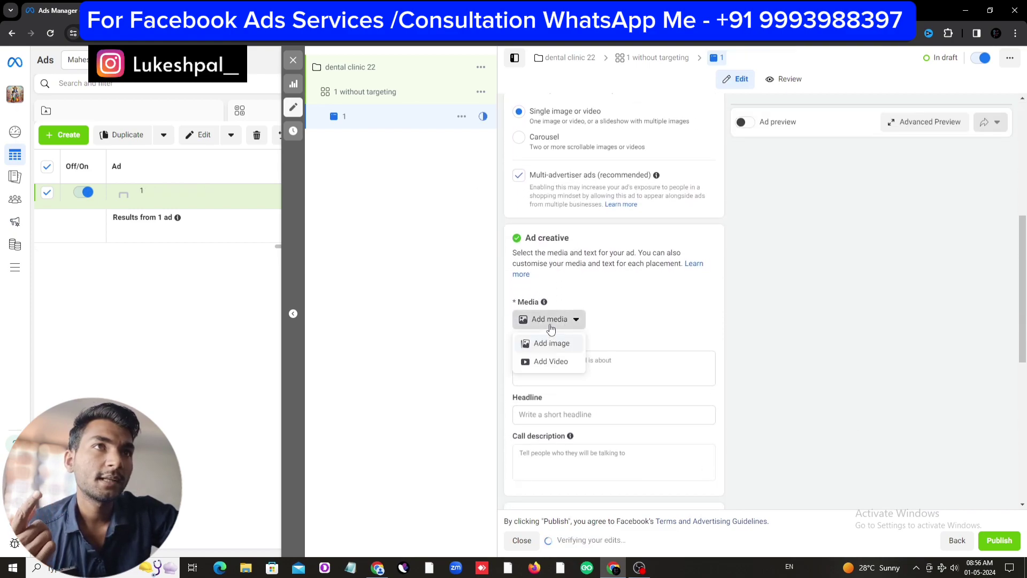
left_click(564, 363)
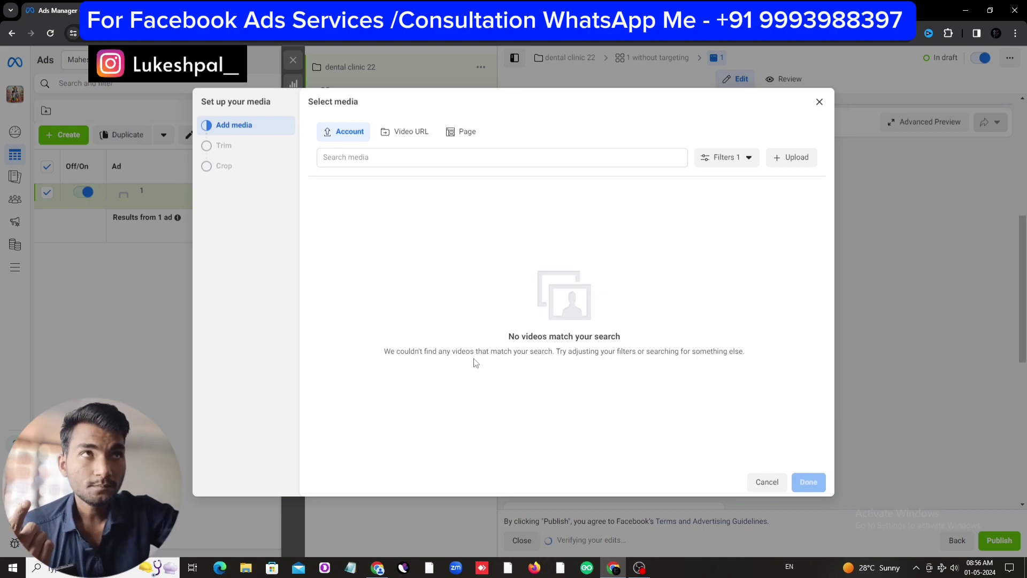
Step: Switch to the Canva page and browse its dentist templates for ad creative ideas
left_click(377, 567)
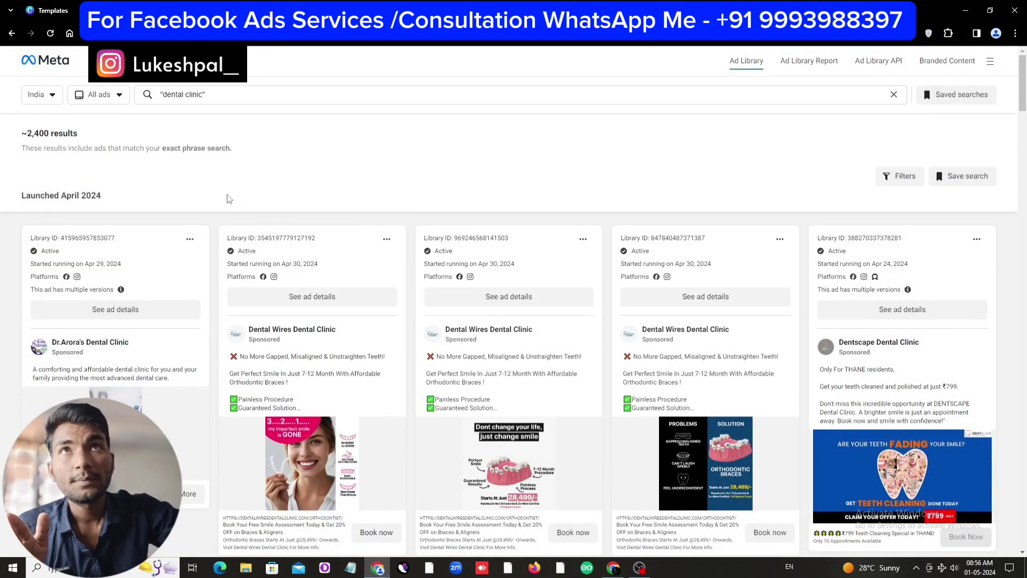
left_click(68, 4)
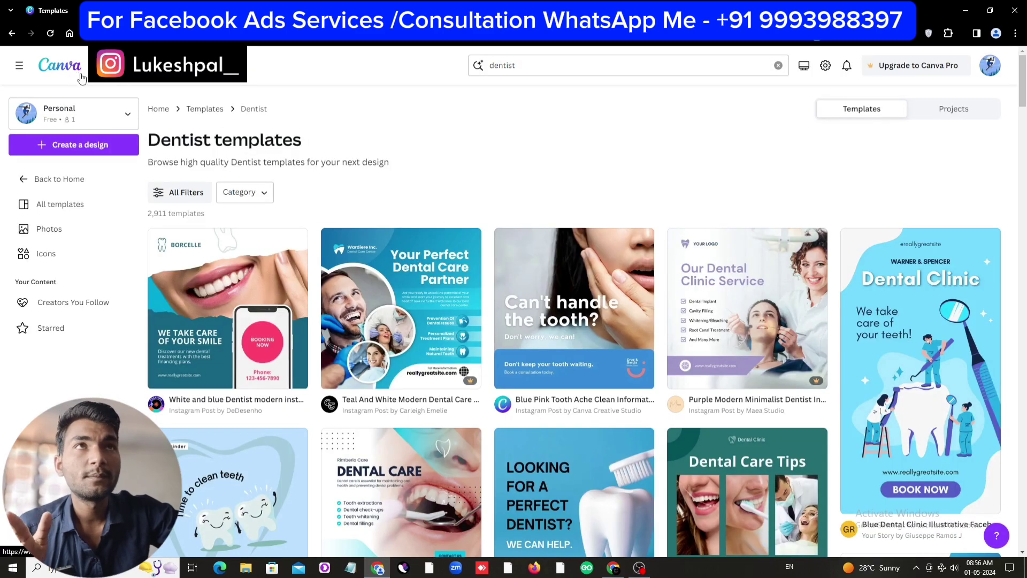
scroll(620, 278, "down", 6)
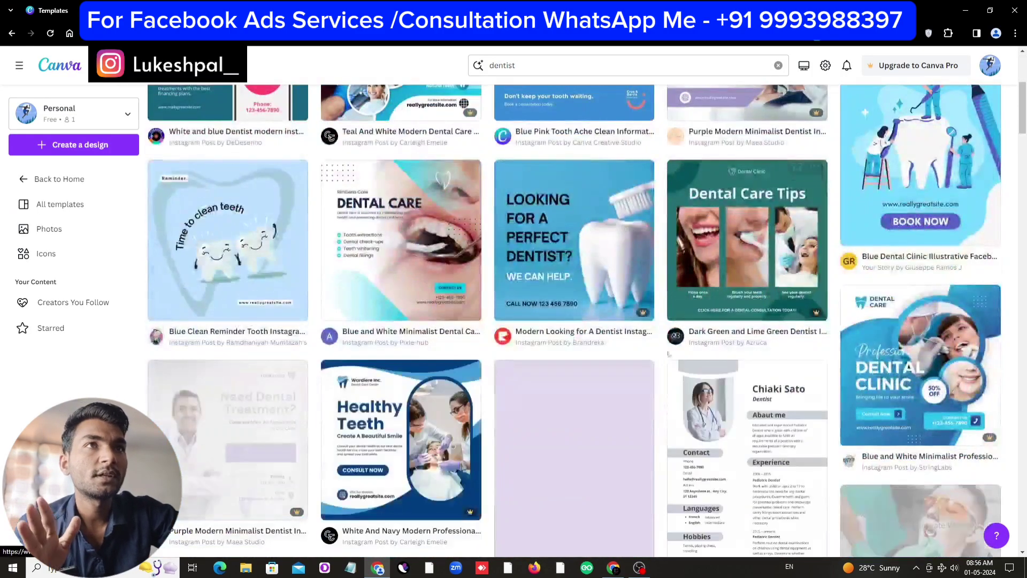
scroll(638, 369, "down", 15)
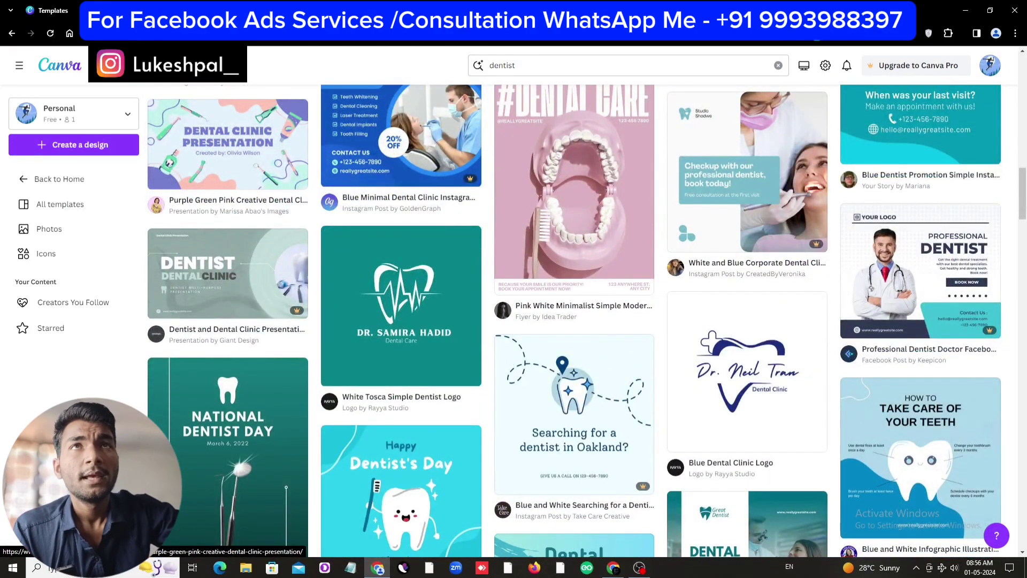
scroll(560, 349, "down", 4)
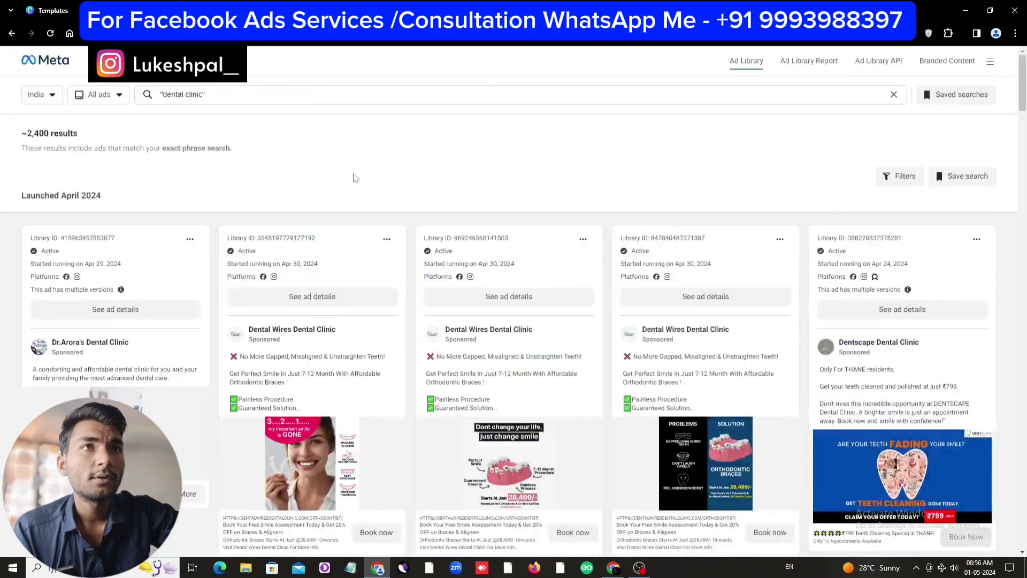
Step: Examine competitors' "dental clinic" ads for India in the Meta Ad Library for creative ideas
scroll(622, 315, "down", 6)
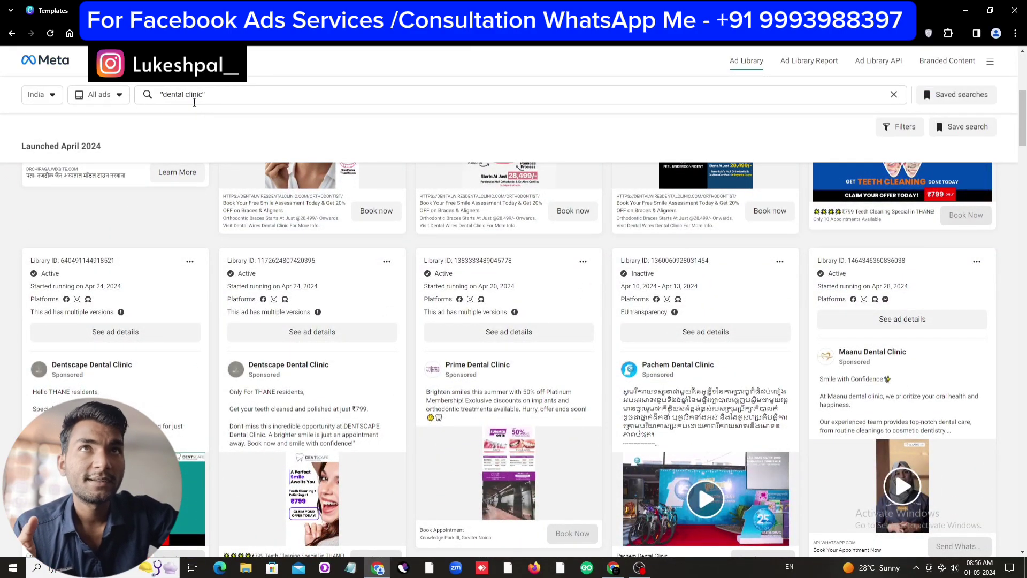
scroll(568, 343, "down", 10)
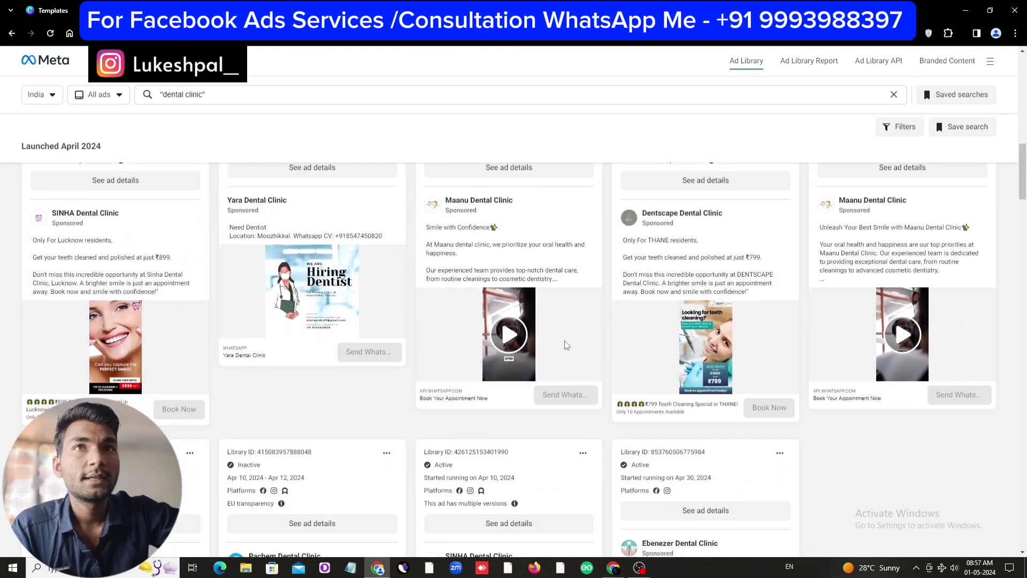
scroll(568, 343, "down", 10)
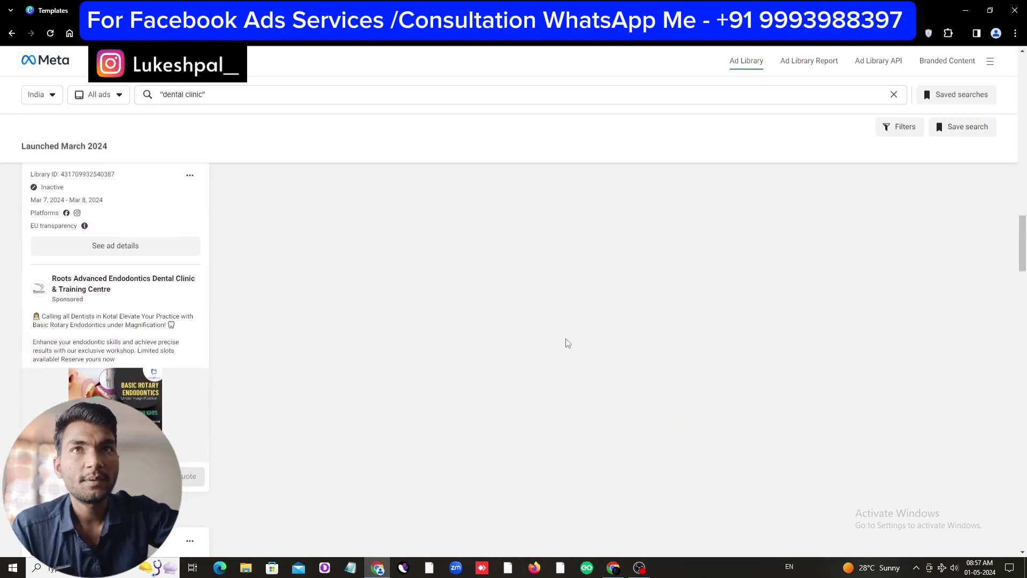
scroll(568, 343, "down", 5)
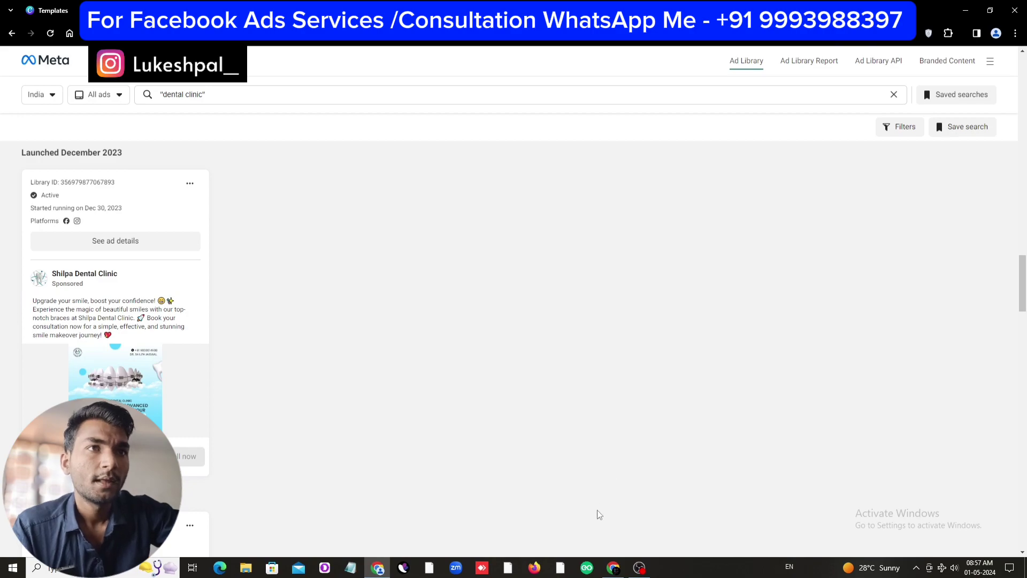
Step: Return to Ads Manager and add the second 1080 × 1920 video from the Faceco Dental and skin care page as the ad's media
left_click(615, 569)
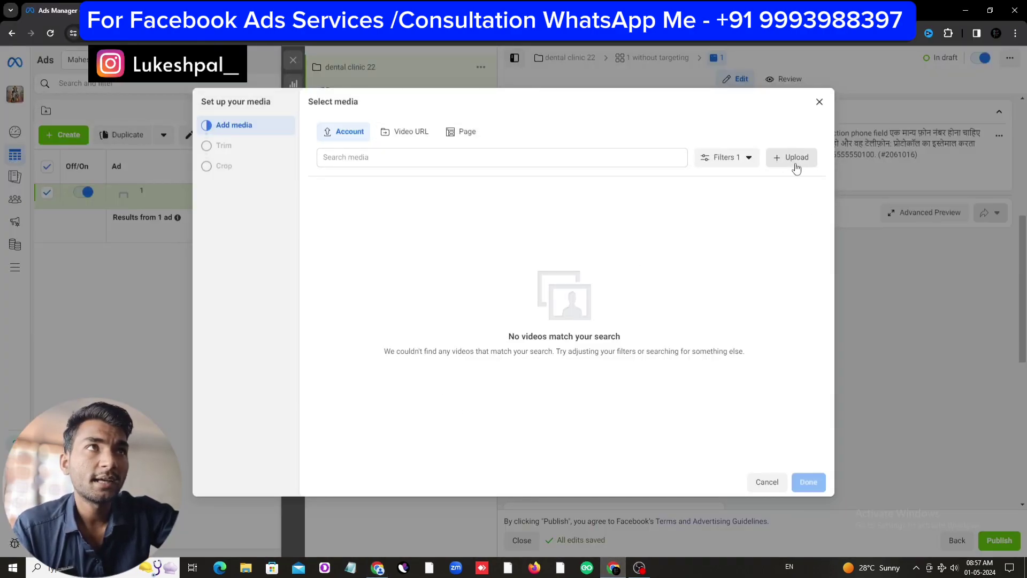
left_click(453, 132)
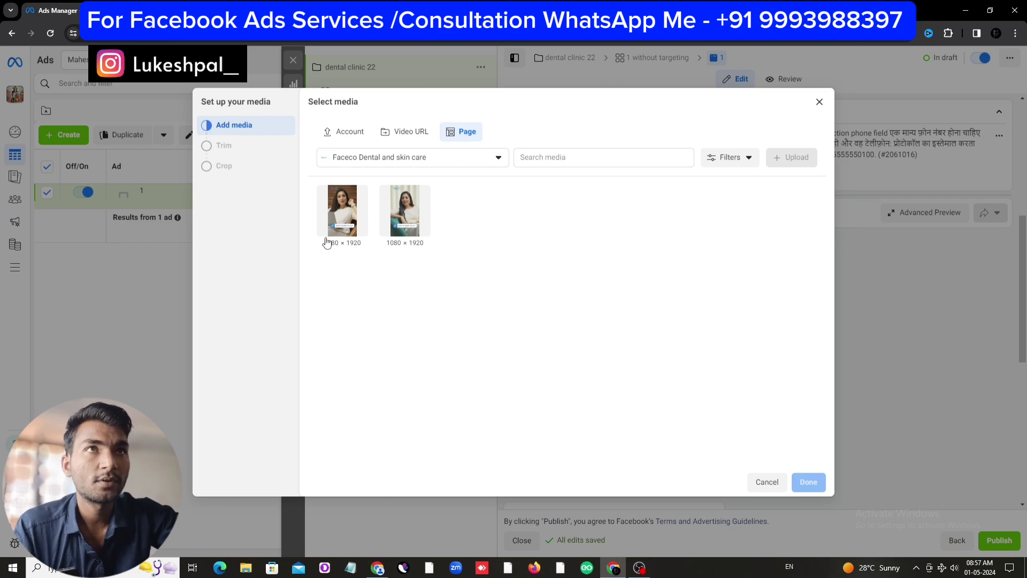
left_click(344, 219)
left_click(409, 223)
left_click(806, 484)
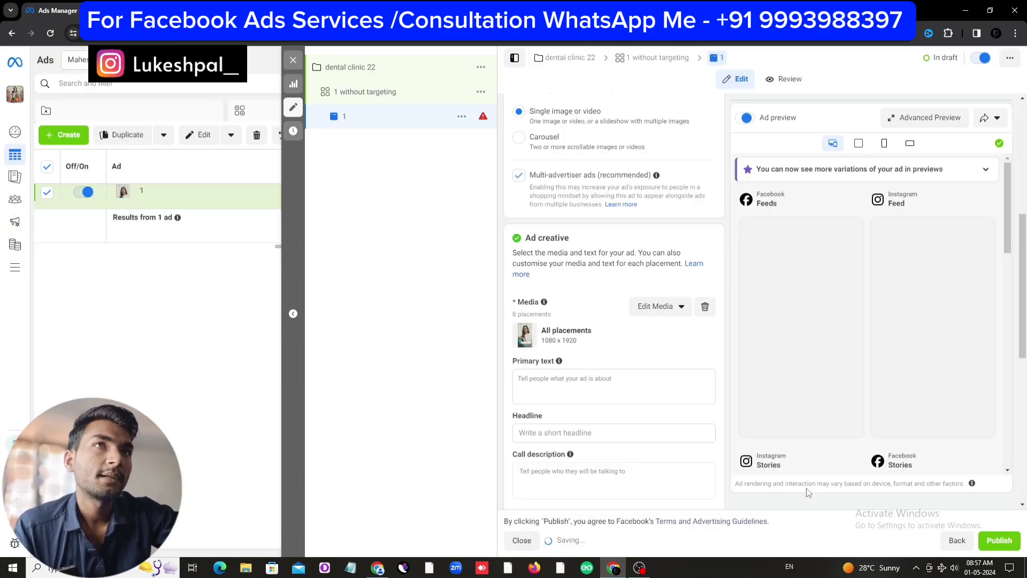
Step: Copy the ad text for the primary text from the "dentist campaign" note, from the Thodupuzha location line through "Transforming Smiles, Boosting Confidence!"
scroll(613, 475, "down", 2)
left_click(546, 274)
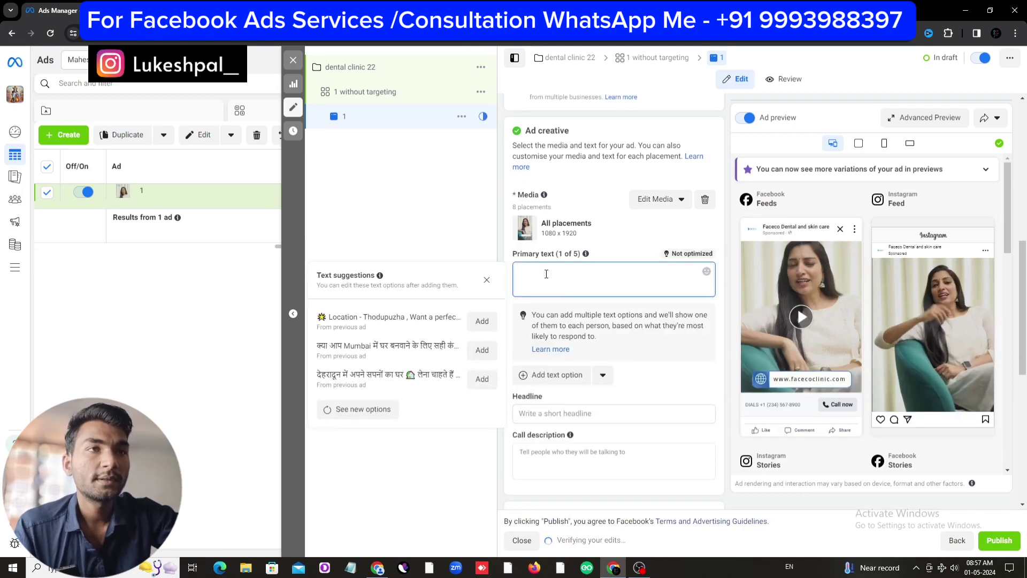
right_click(350, 568)
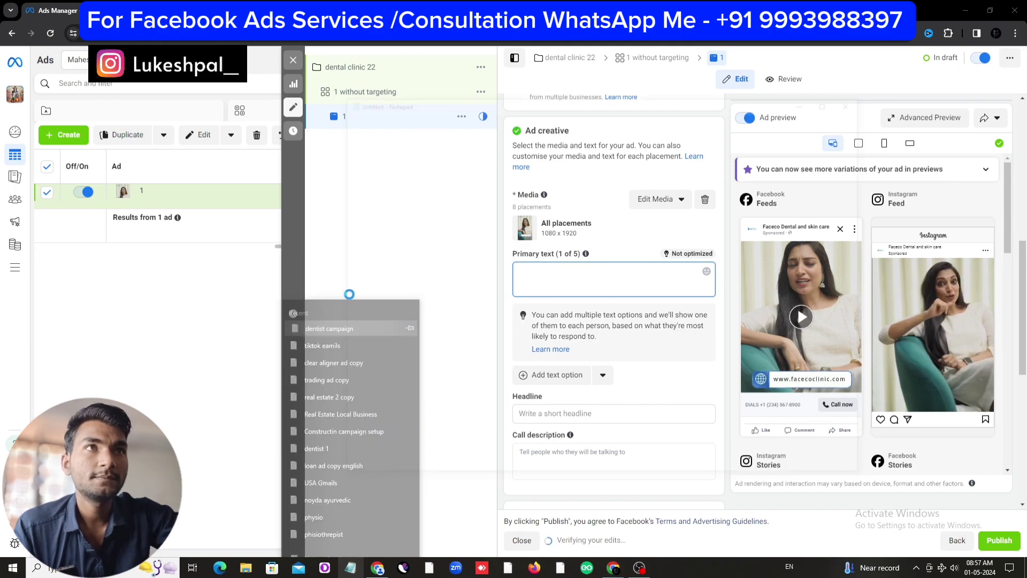
scroll(525, 278, "down", 3)
left_click_drag(339, 271, 628, 396)
scroll(400, 316, "down", 3)
scroll(401, 316, "down", 2)
right_click(616, 377)
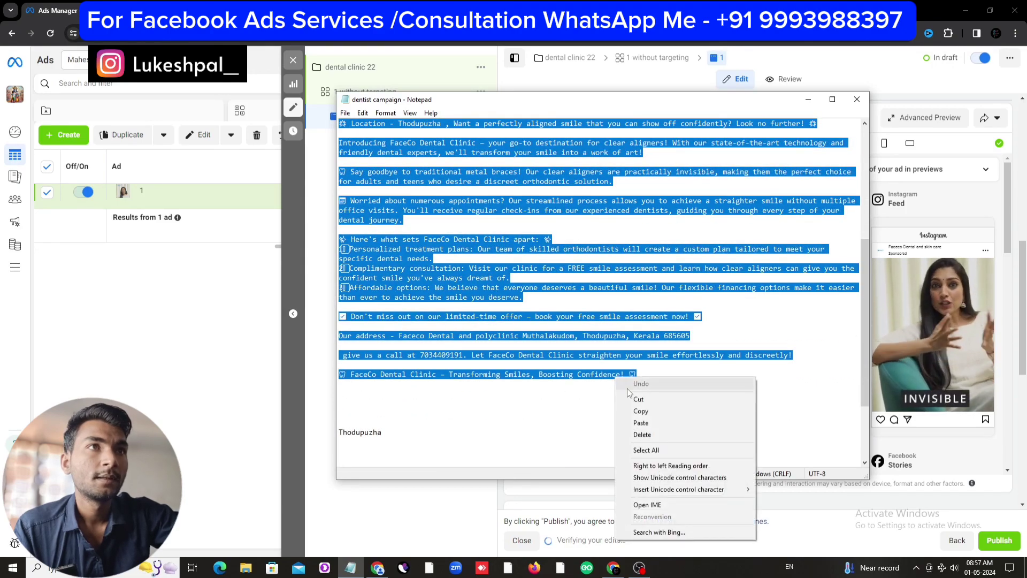
left_click(650, 410)
Step: Return to the ad in Ads Manager and paste the copied clear aligner text as its primary text
left_click(362, 533)
left_click(572, 270)
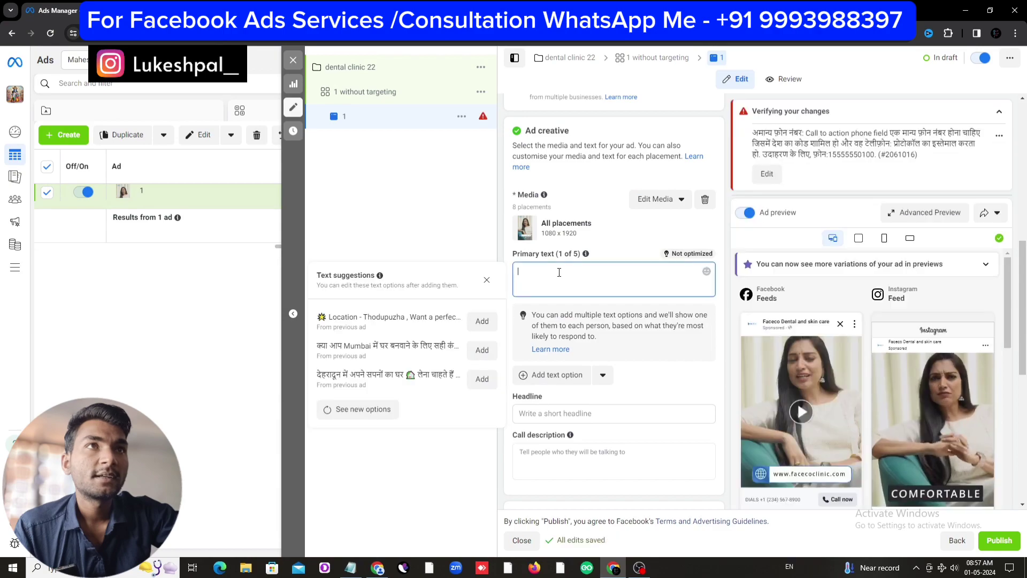
right_click(559, 270)
left_click(594, 374)
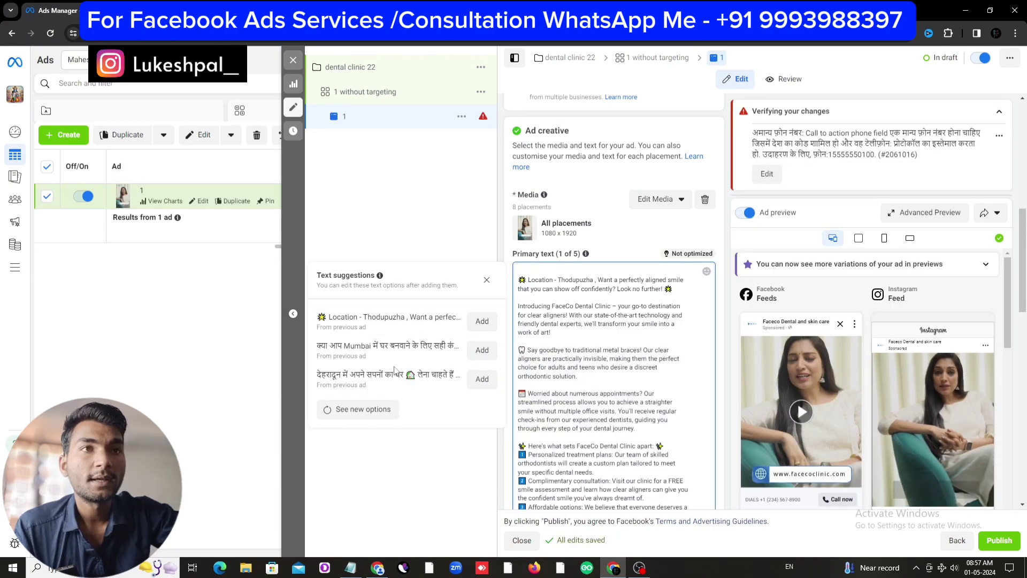
Step: Switch to the Meta Ad Library and examine the primary texts of competitors' "dental clinic" ads
left_click(377, 567)
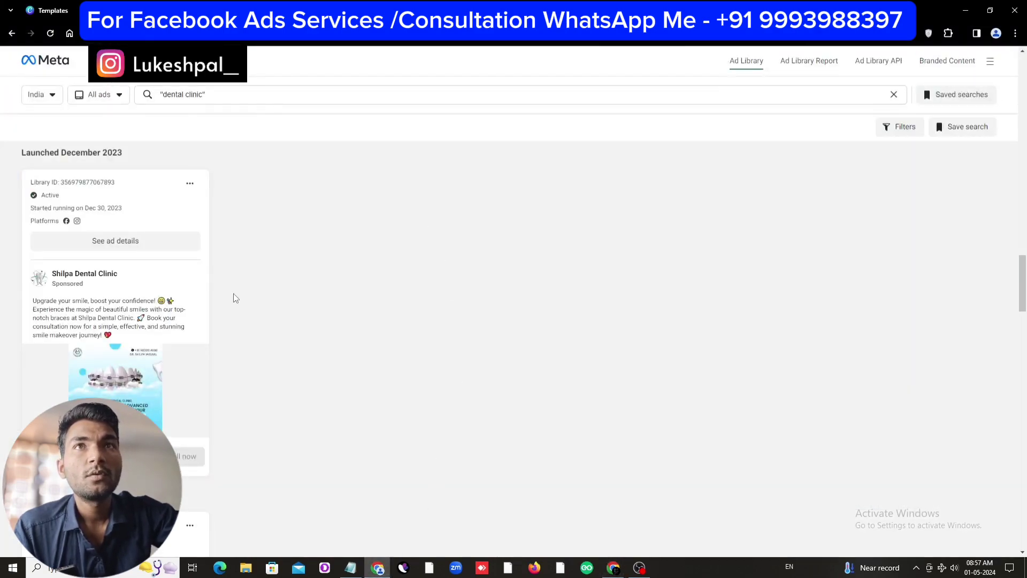
scroll(220, 287, "up", 2)
left_click_drag(59, 354, 128, 393)
left_click(366, 395)
scroll(465, 450, "up", 13)
scroll(463, 452, "up", 2)
scroll(463, 452, "down", 2)
scroll(351, 455, "up", 3)
scroll(351, 456, "up", 4)
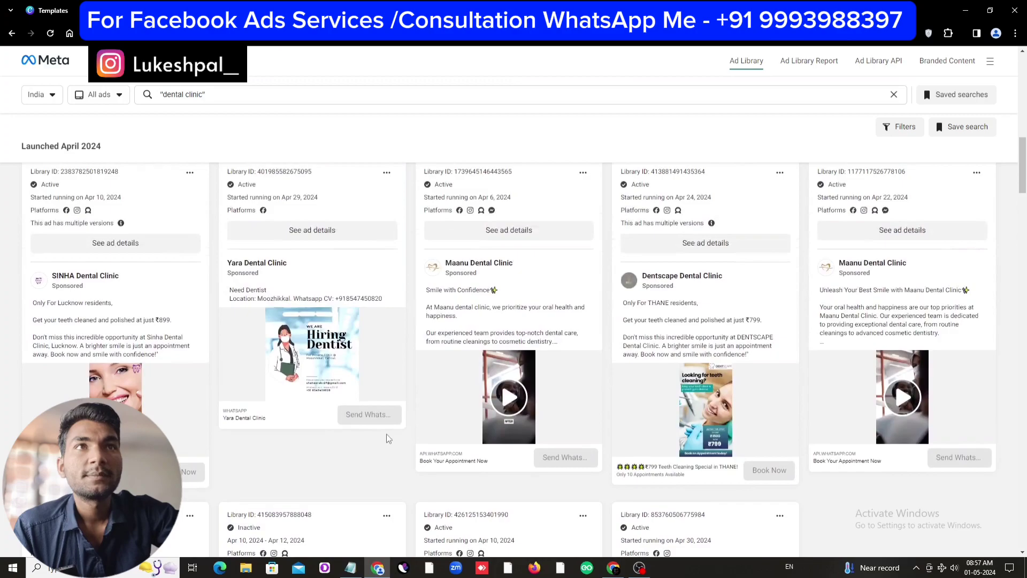
scroll(764, 409, "up", 4)
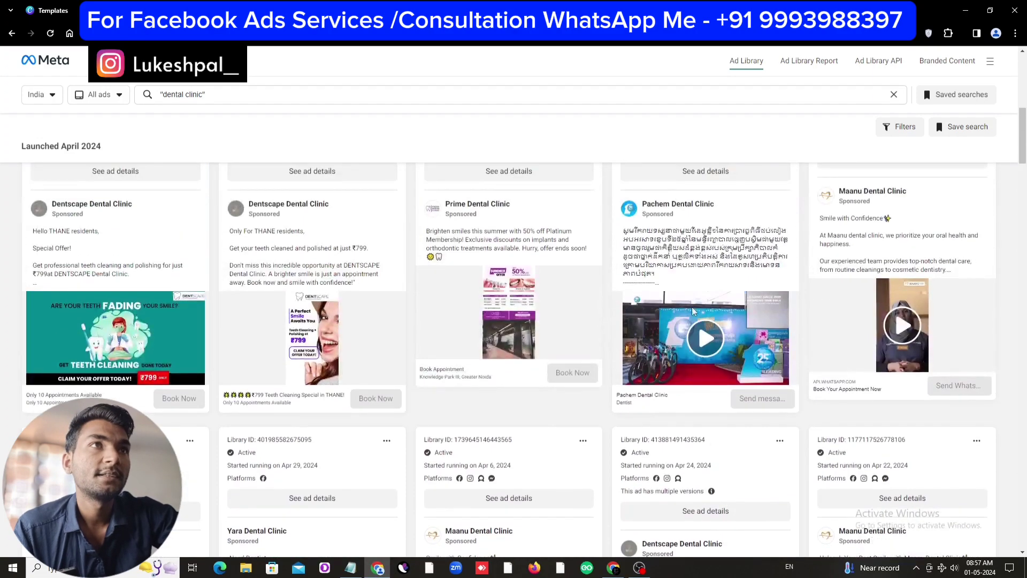
double_click(897, 259)
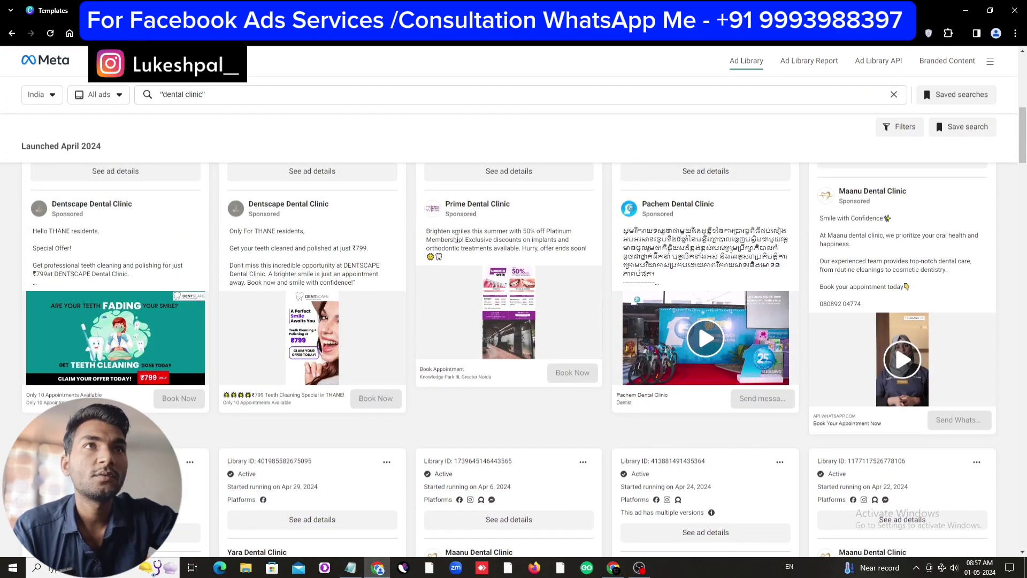
scroll(491, 266, "up", 4)
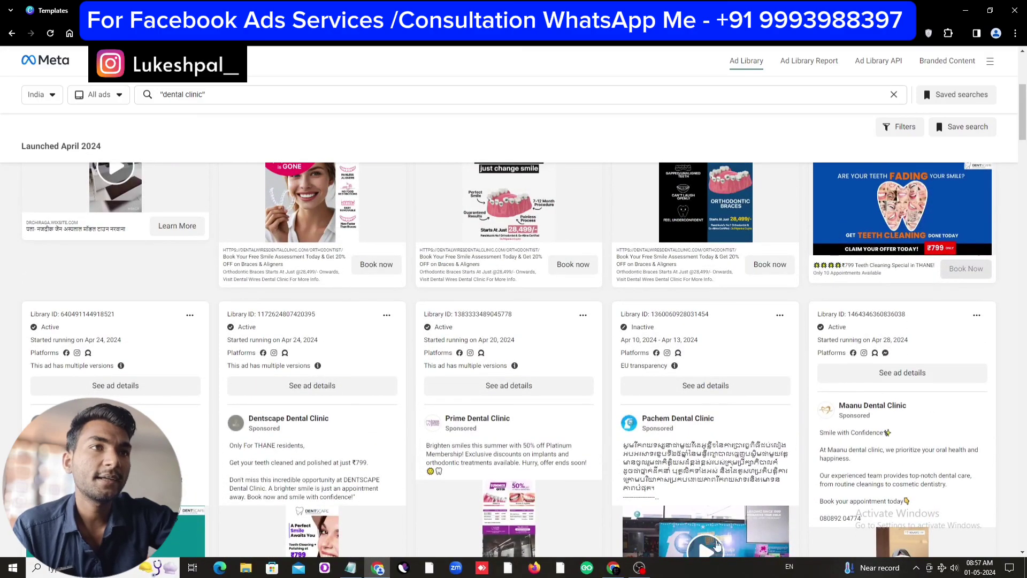
Step: Return to Ads Manager and set the ad's headline to "Thodupuzha", copied from the dentist campaign note
left_click(621, 571)
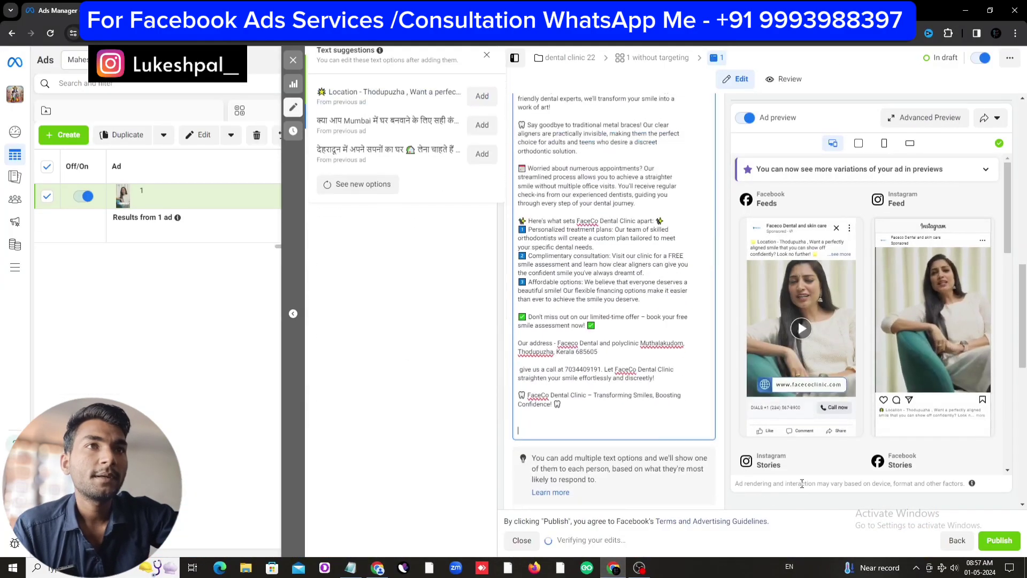
scroll(828, 438, "down", 2)
left_click(565, 353)
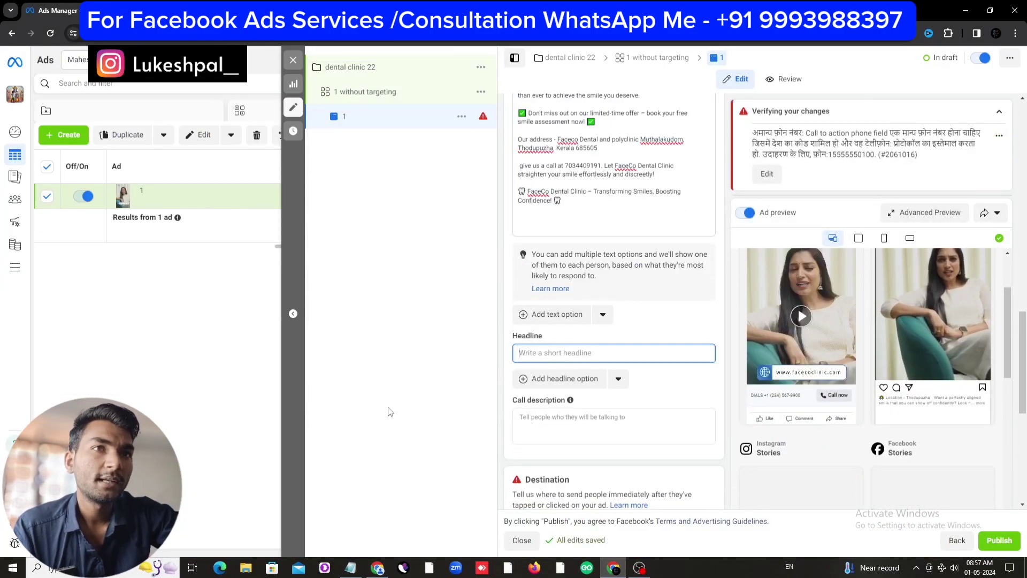
left_click(351, 567)
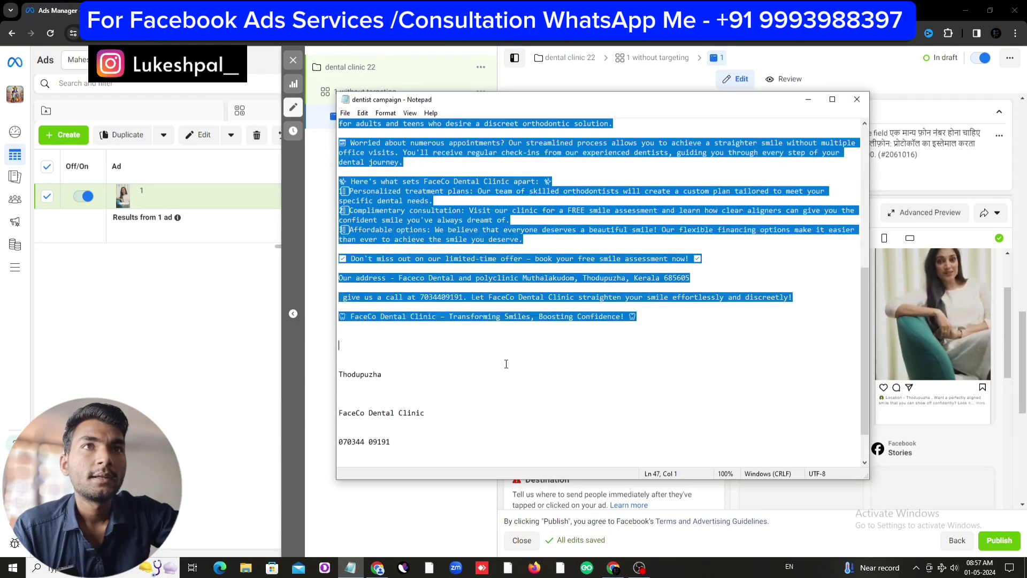
double_click(368, 376)
right_click(370, 376)
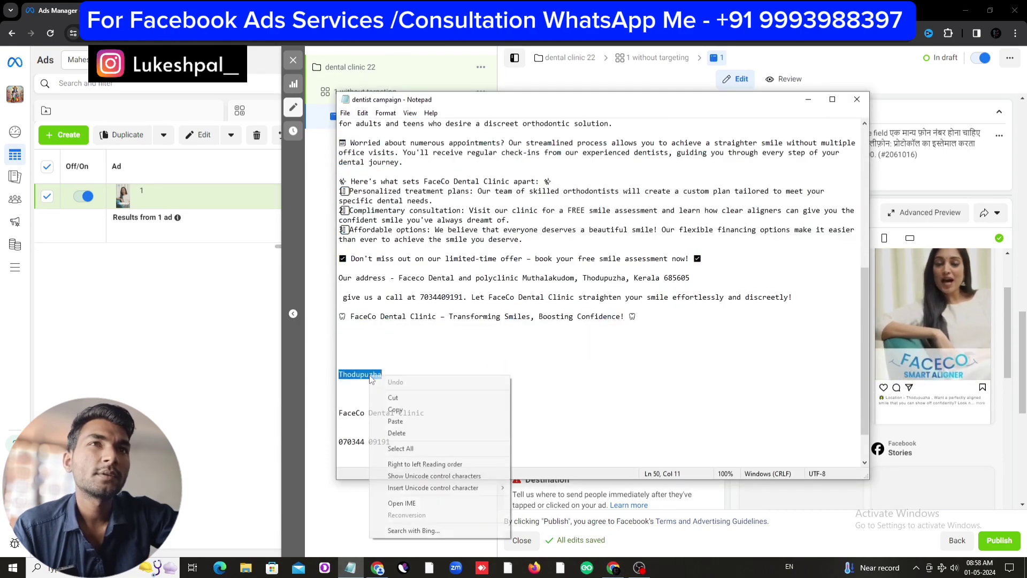
left_click(411, 415)
left_click(614, 567)
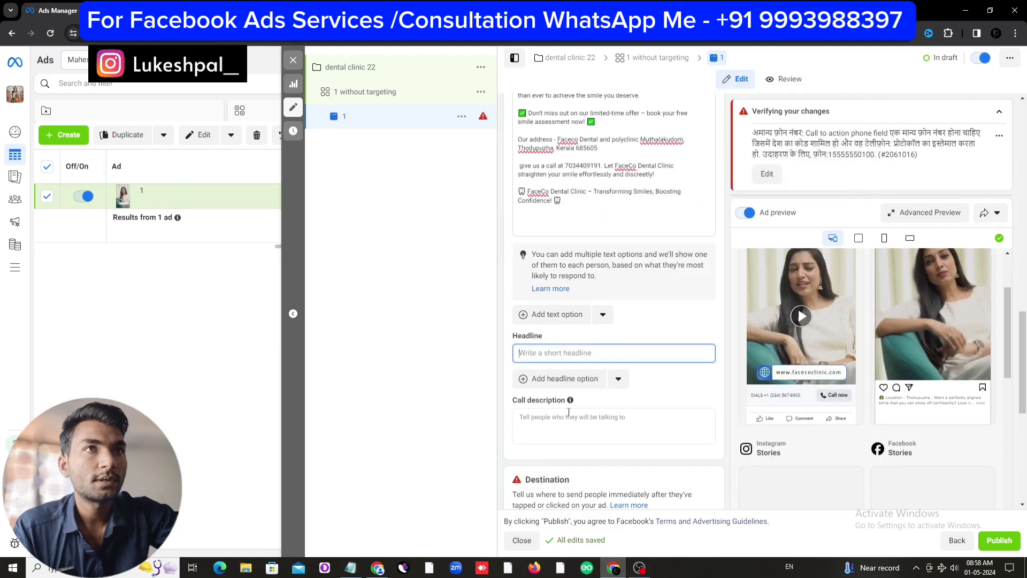
right_click(546, 356)
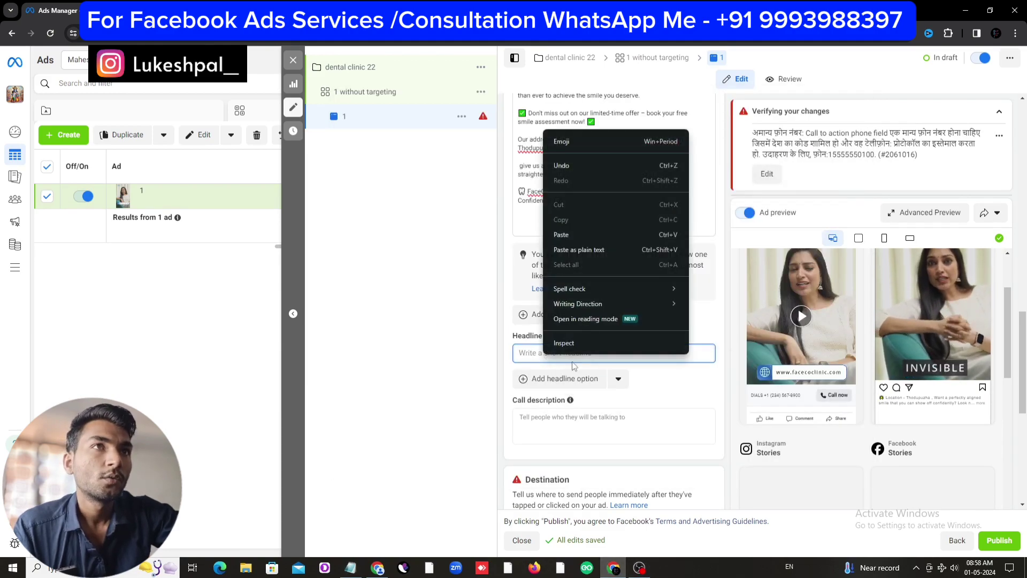
left_click(585, 233)
Step: Set the ad's call description to "FaceCo Dental Clinic", copied from the dentist campaign note
left_click(554, 416)
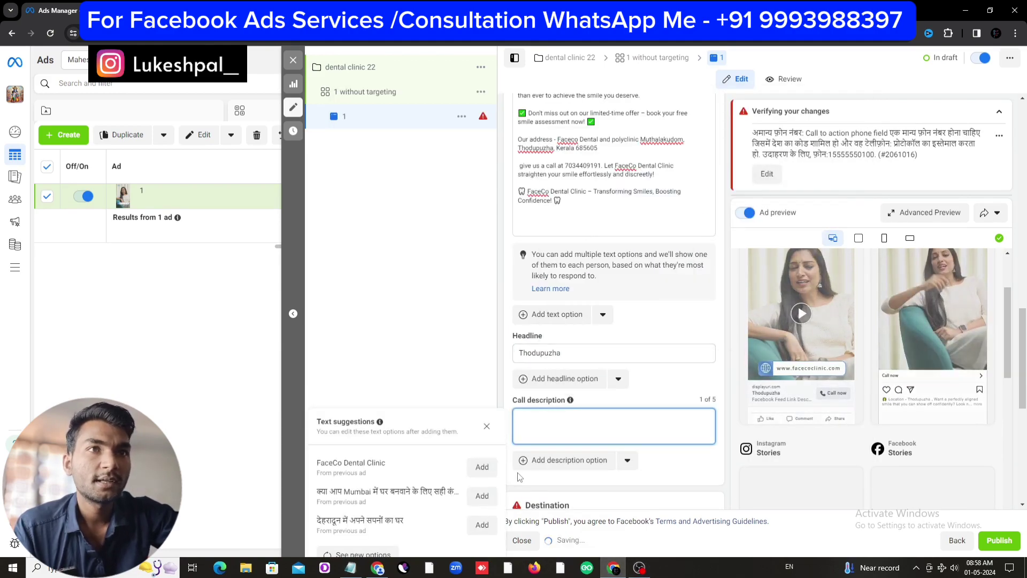
left_click(349, 567)
left_click_drag(425, 413, 339, 413)
right_click(371, 415)
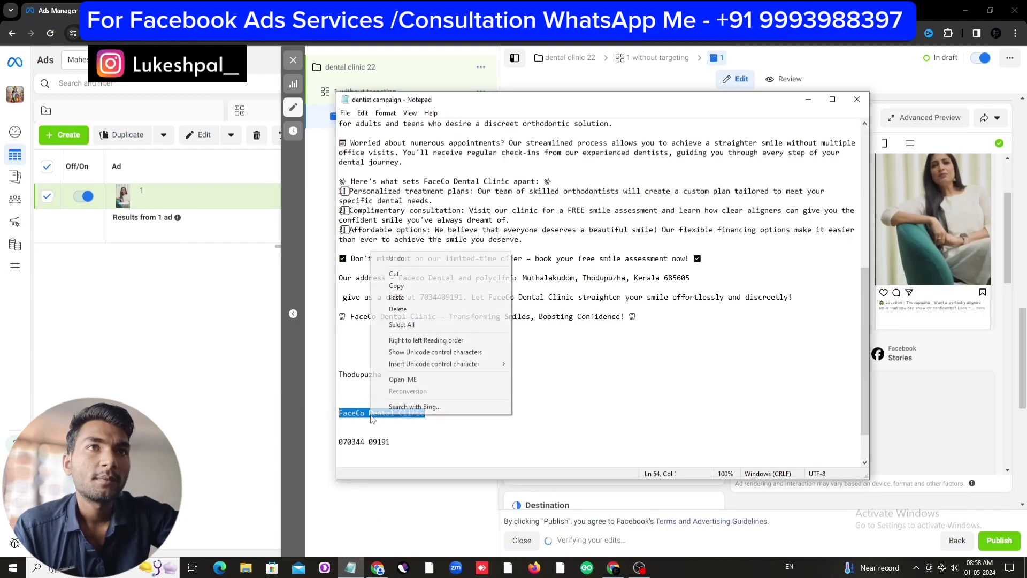
left_click(441, 288)
left_click(614, 568)
right_click(546, 421)
left_click(586, 304)
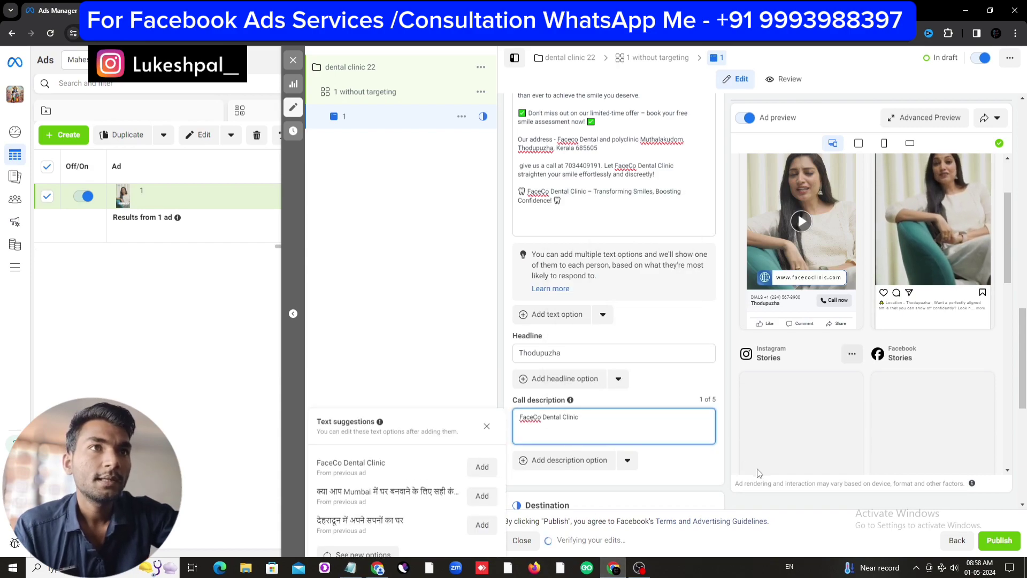
Step: Set the country code of the call destination's phone number to +91 India
scroll(672, 479, "down", 3)
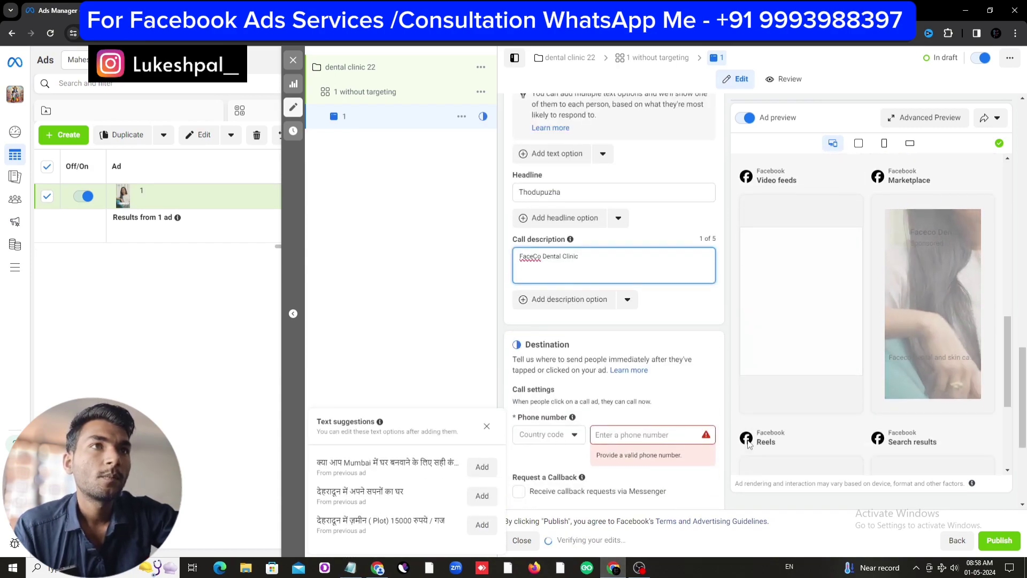
left_click(563, 438)
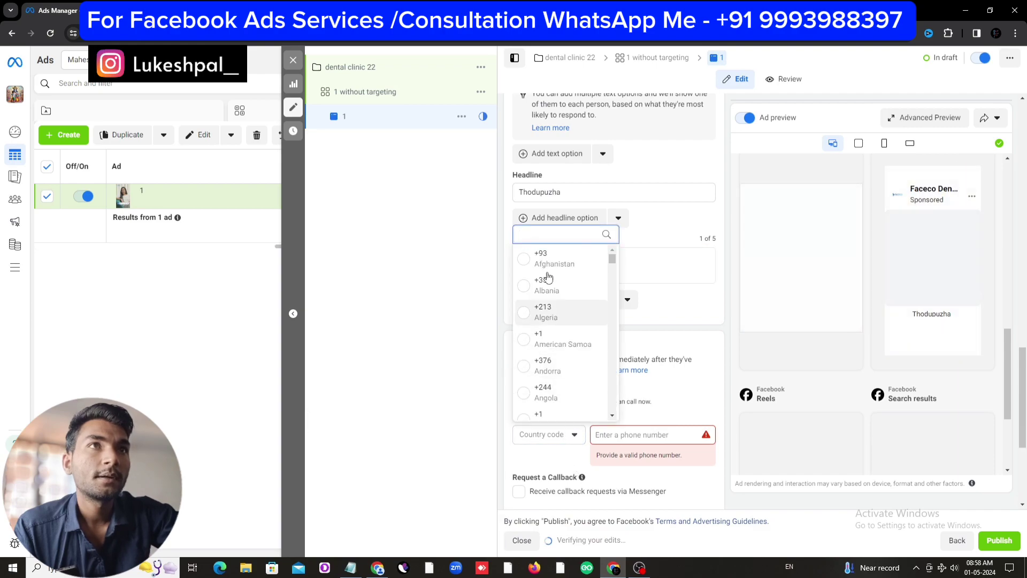
type("91")
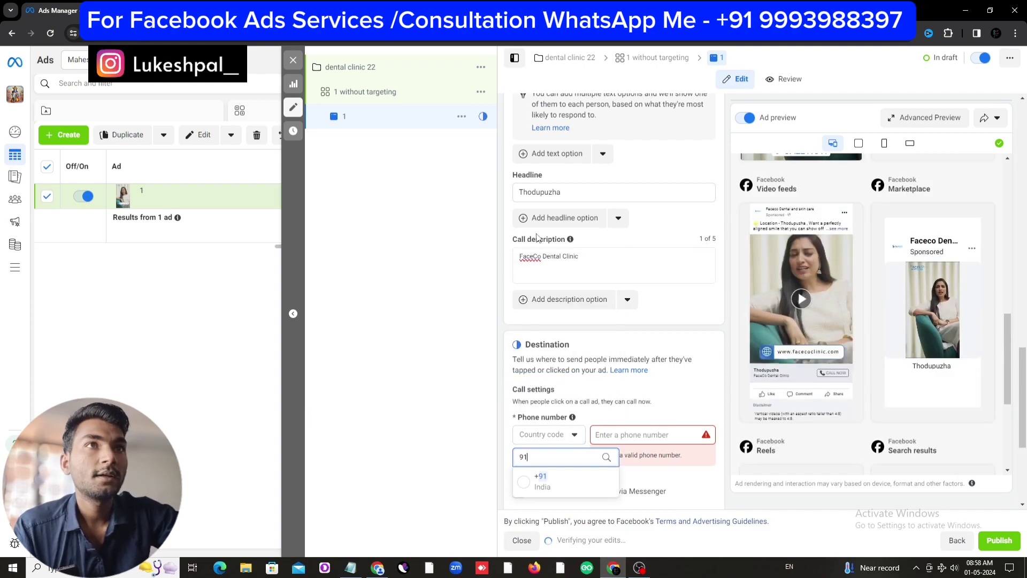
left_click(541, 481)
Step: Copy the clinic's phone number from the dentist campaign note and enter it as the ad's call destination number
scroll(589, 337, "down", 3)
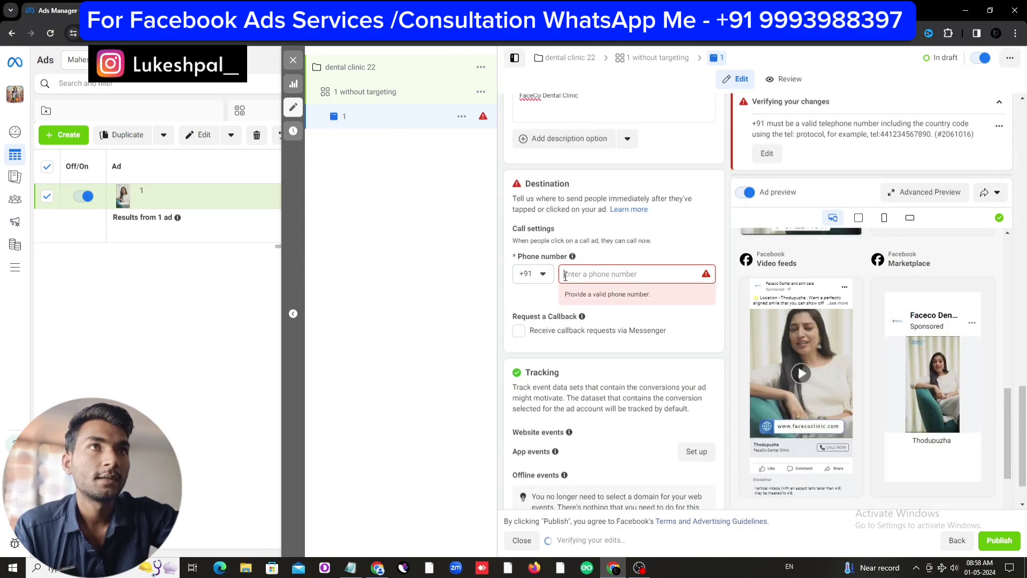
left_click(350, 568)
mouse_move(340, 441)
left_mouse_down()
mouse_move(361, 440)
mouse_move(342, 441)
left_mouse_up()
left_click(363, 442)
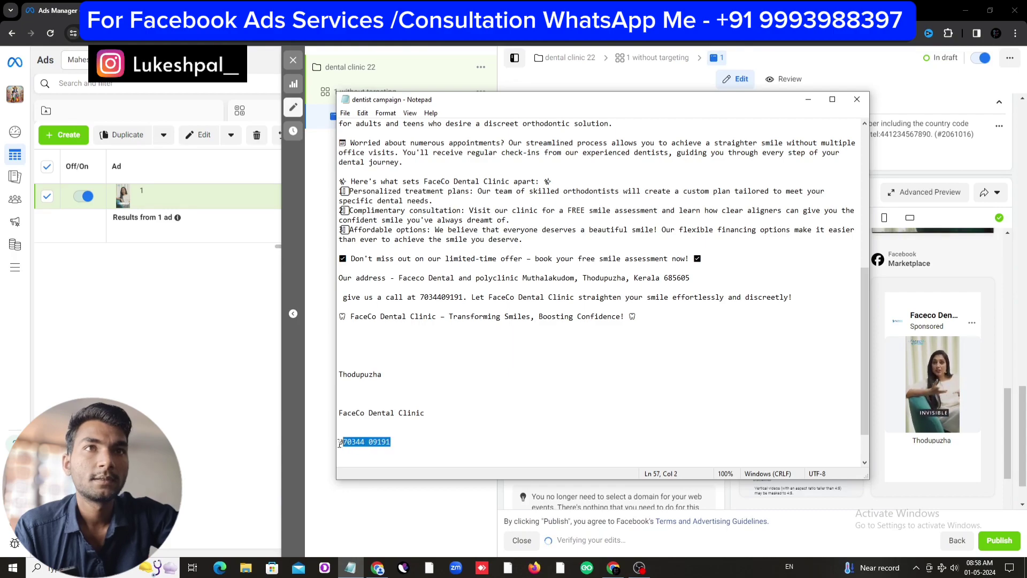
right_click(349, 441)
left_click(417, 310)
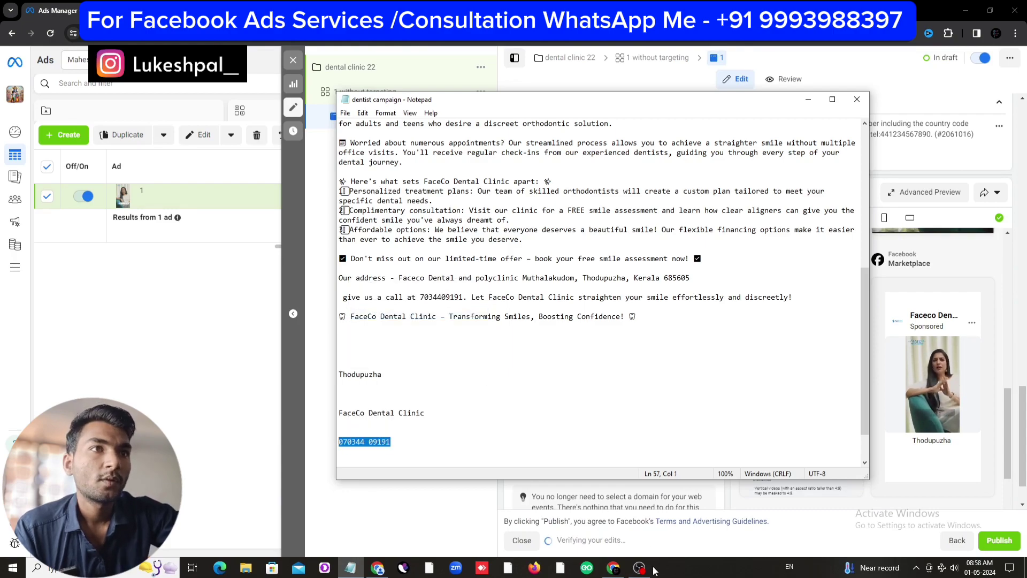
left_click(612, 568)
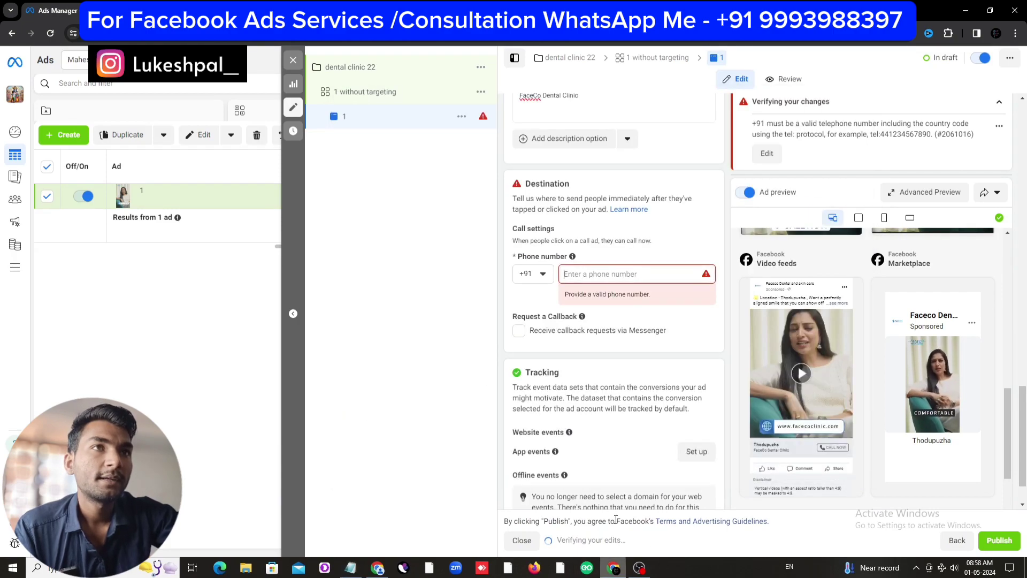
right_click(596, 273)
left_click(633, 376)
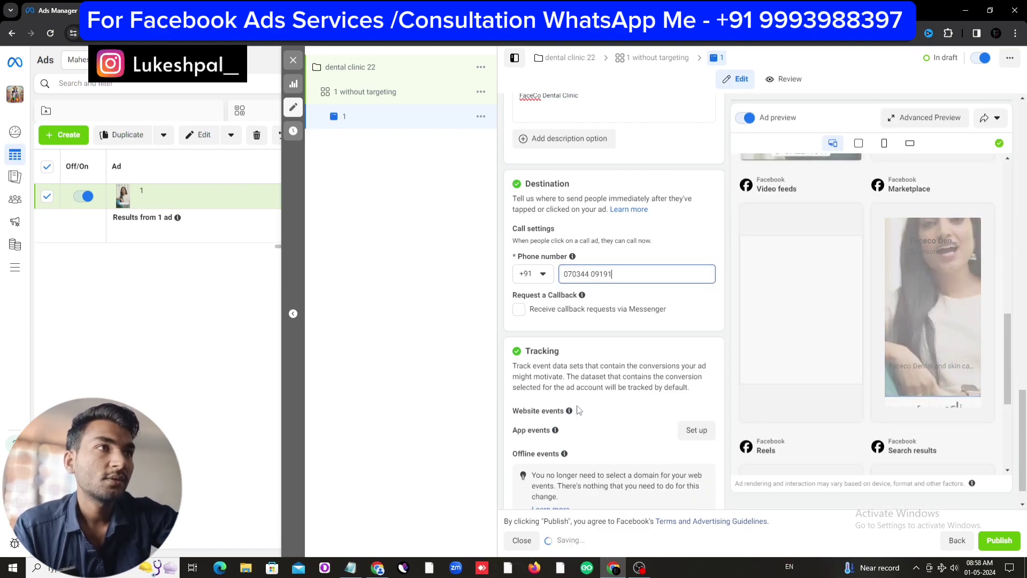
Step: Review the completed ad's destination, tracking and text settings and publish the campaign
scroll(594, 404, "down", 1)
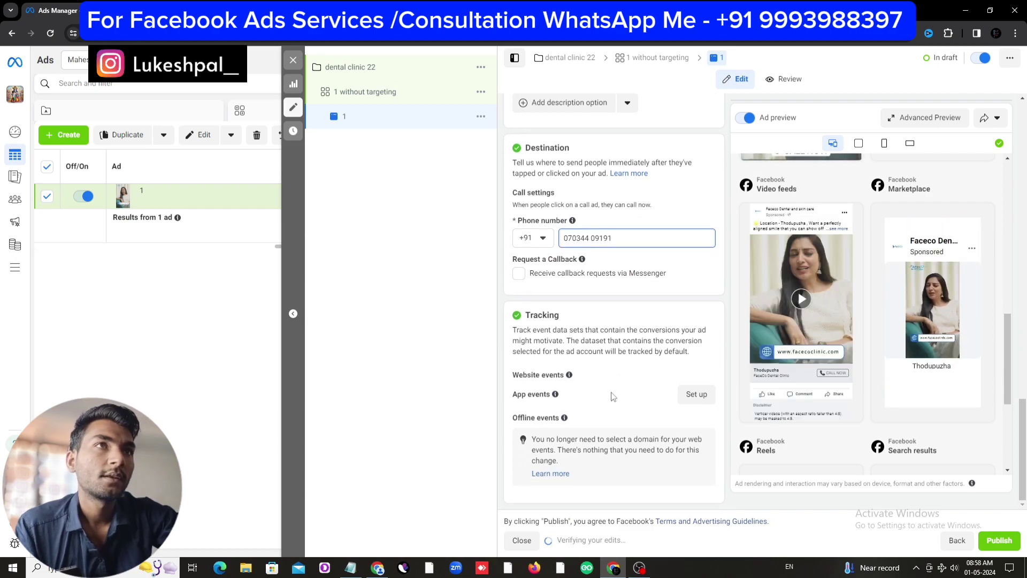
scroll(608, 400, "up", 10)
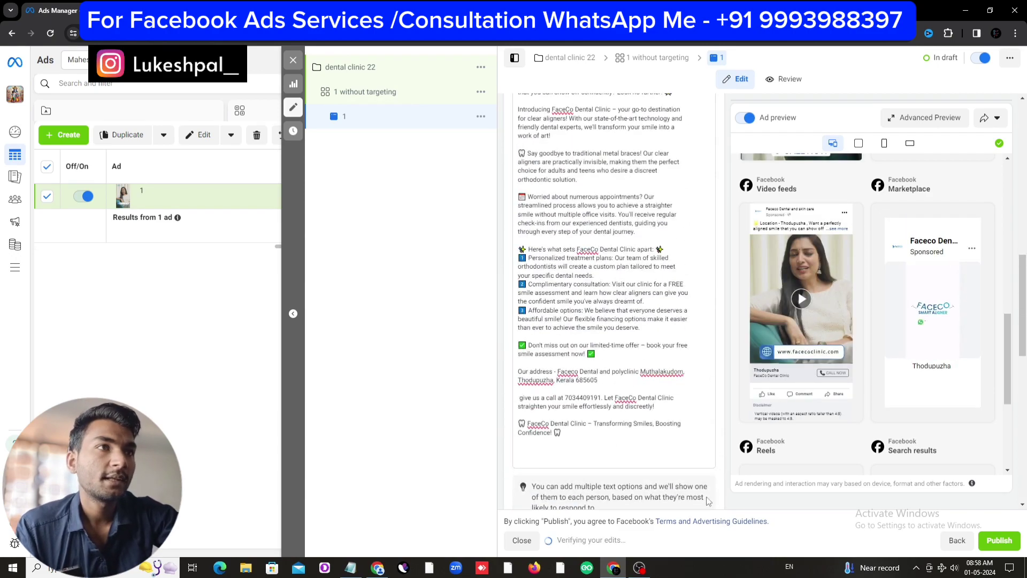
left_click(998, 542)
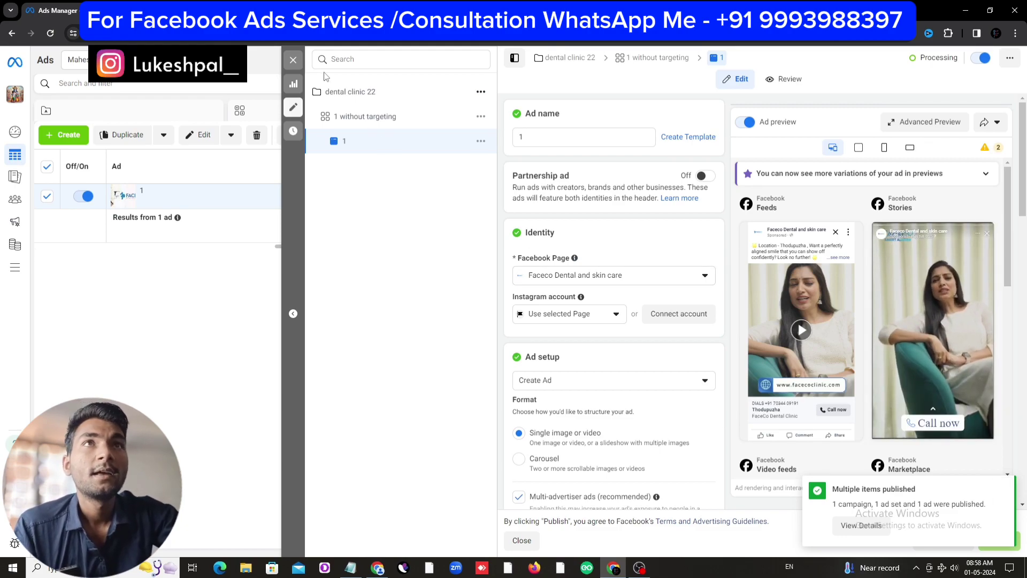
Step: Close the ad editor and duplicate the "1 without targeting" ad set once within its original campaign, keeping existing reactions shown
left_click(293, 61)
left_click_drag(527, 255, 294, 275)
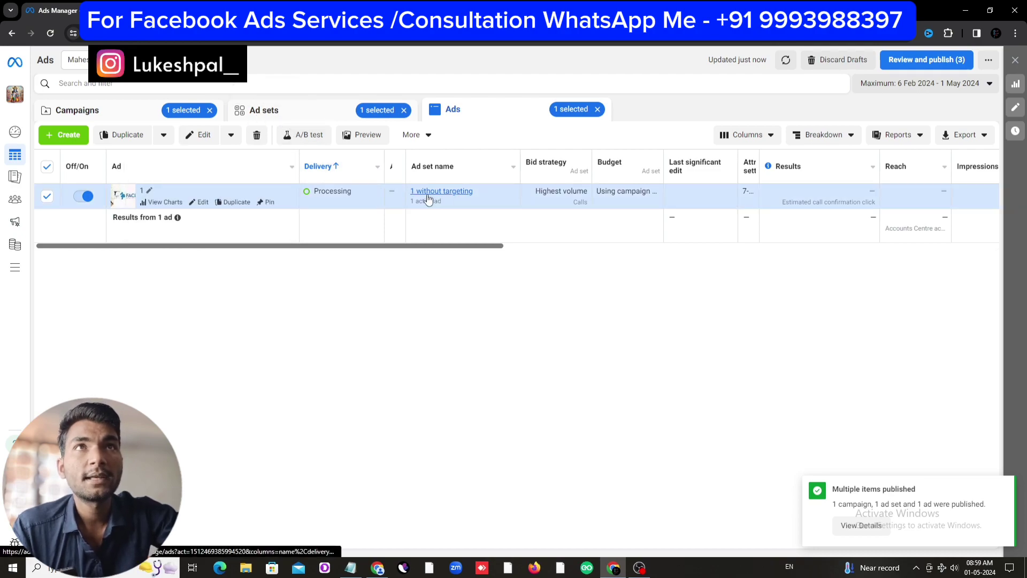
left_click(270, 110)
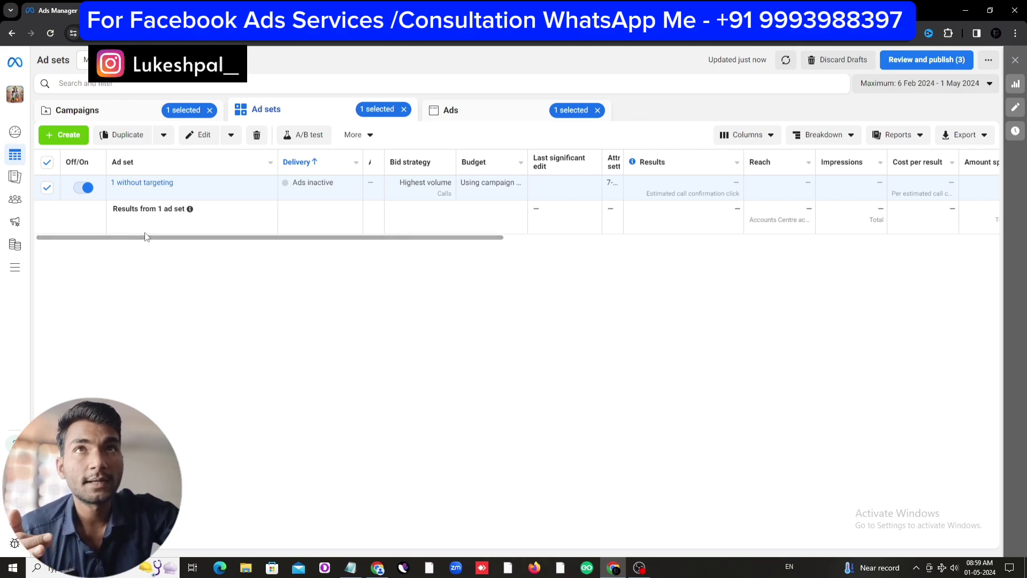
left_click_drag(423, 238, 612, 293)
left_click_drag(547, 245, 585, 283)
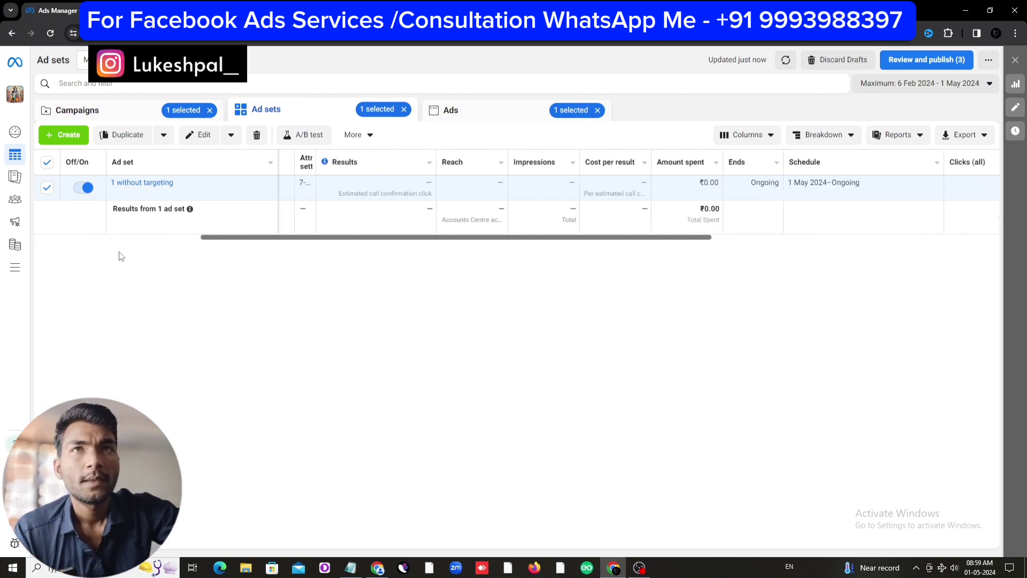
left_click(207, 194)
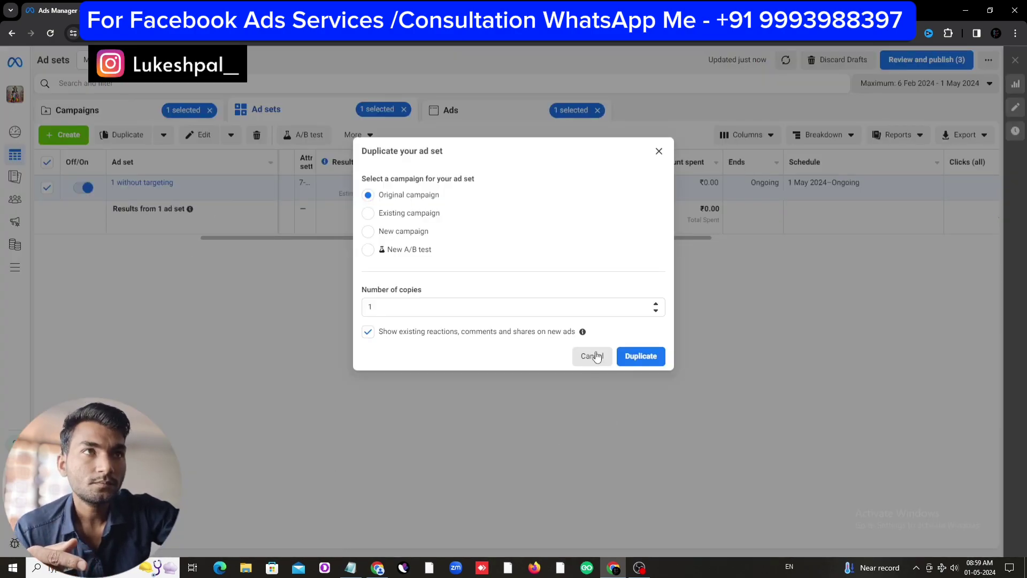
left_click(641, 357)
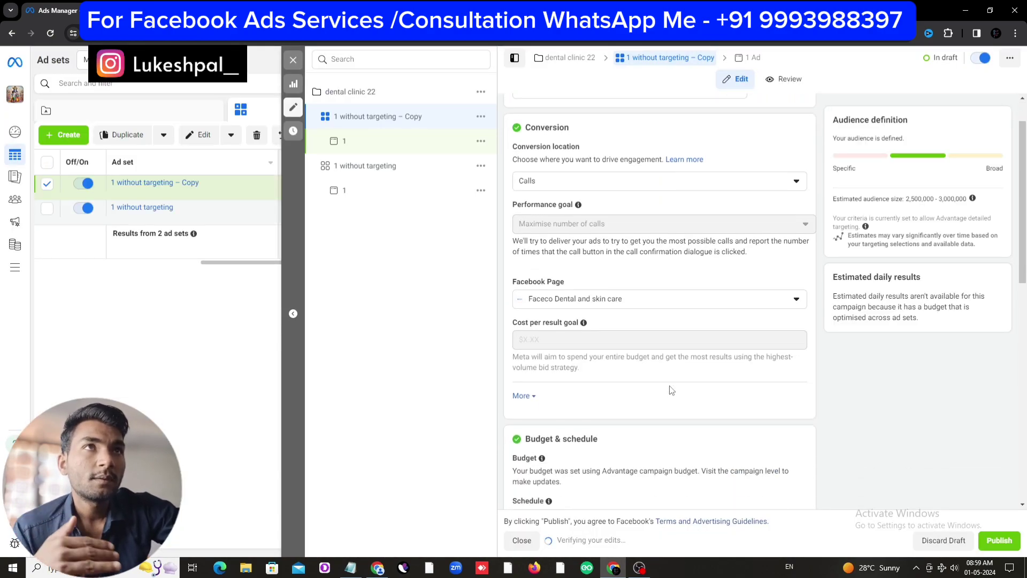
Step: Rename the duplicated ad set as "with targeting"
scroll(672, 390, "down", 1)
scroll(672, 390, "up", 2)
left_click(609, 138)
key("BackSpace")
key("BackSpace")
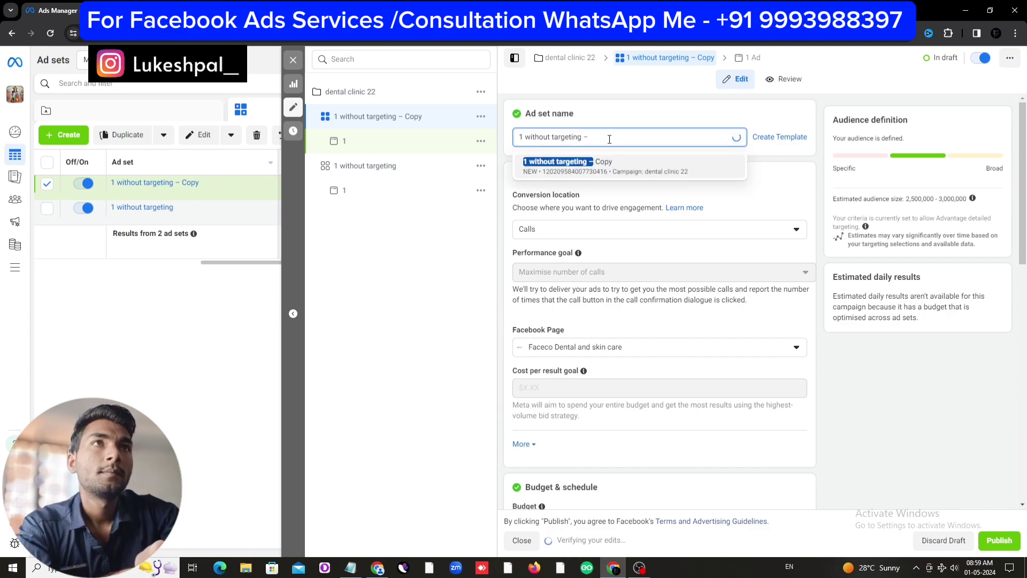
left_click(550, 137)
key("BackSpace")
key("BackSpace")
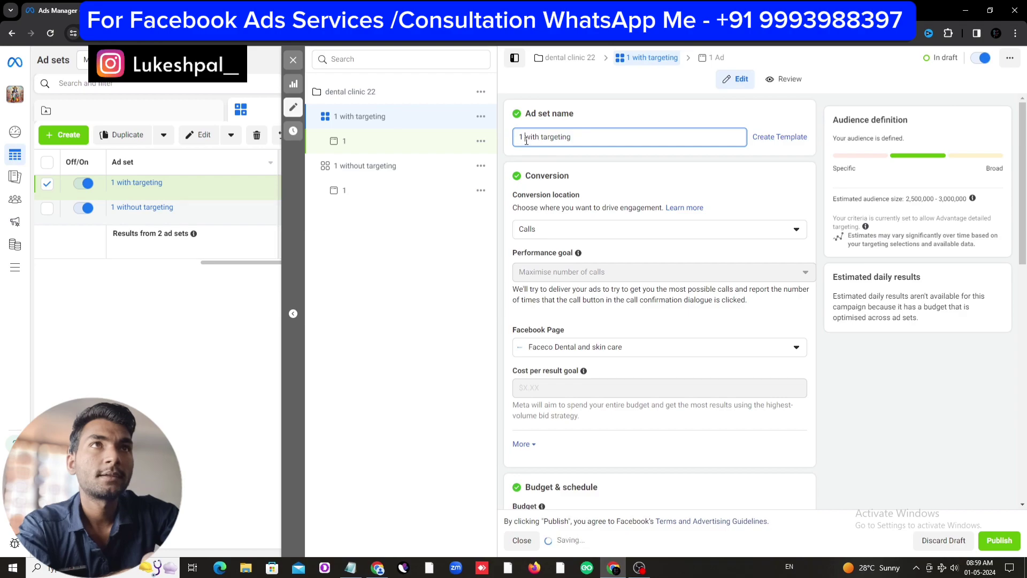
Step: Add an optional audience suggestion to the "with targeting" ad set and open its detailed targeting for editing
scroll(724, 306, "down", 10)
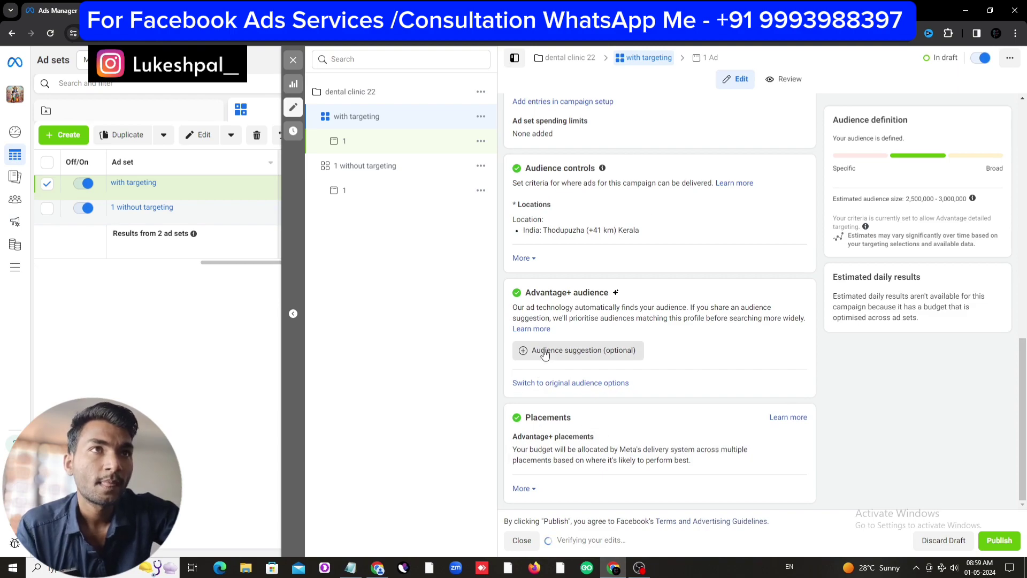
left_click(609, 354)
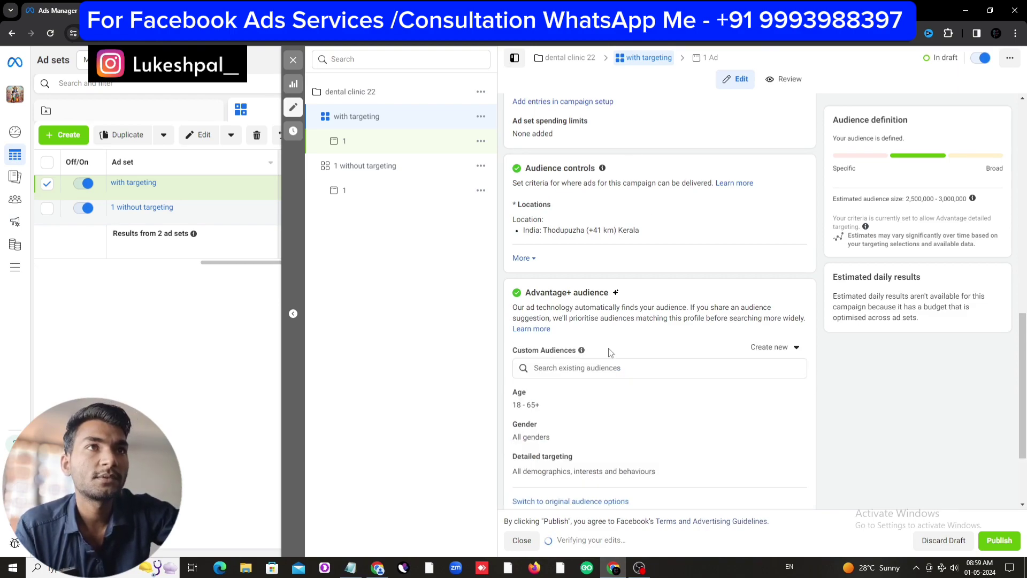
scroll(645, 370, "down", 2)
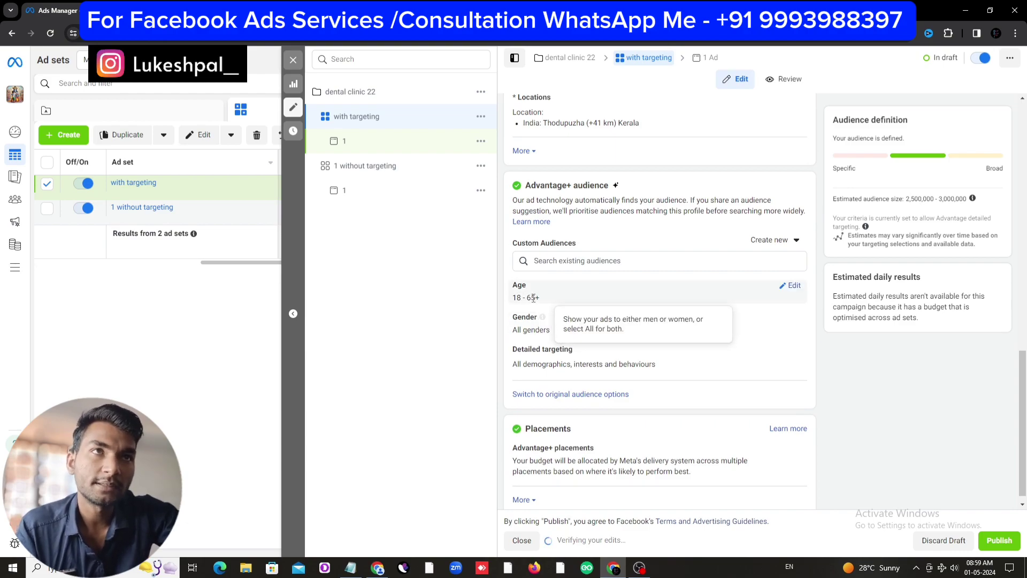
scroll(669, 350, "down", 1)
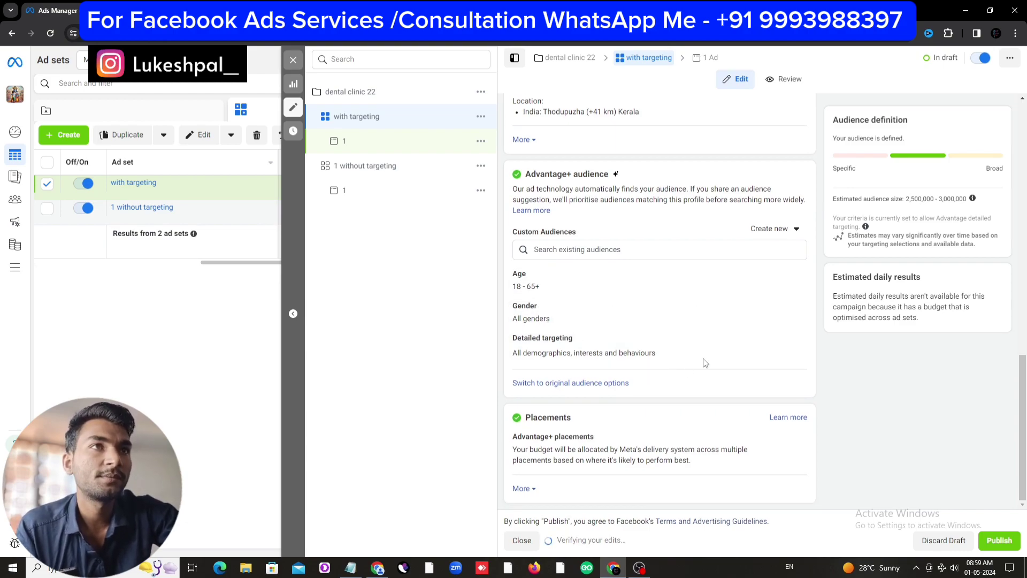
left_click(791, 341)
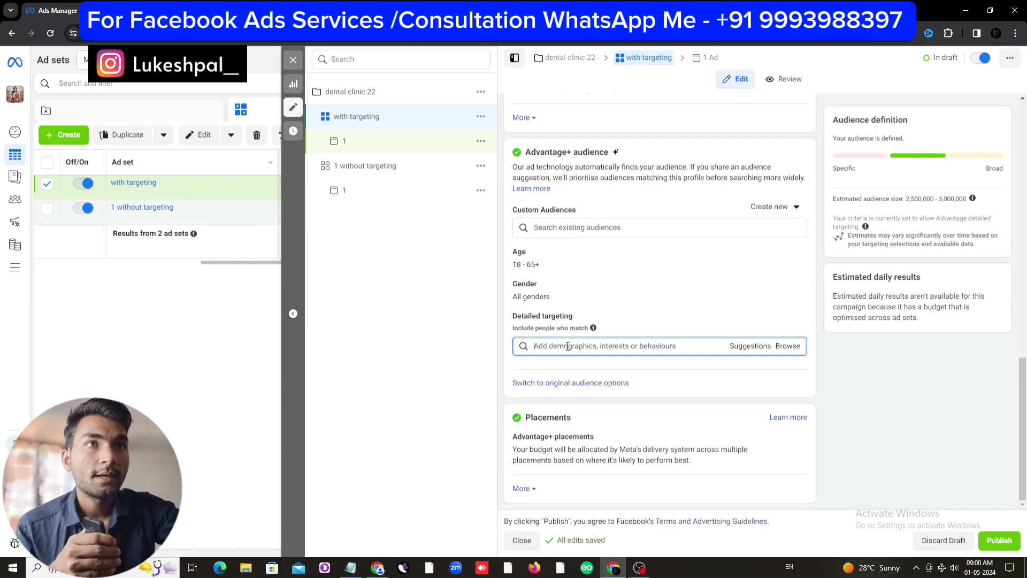
Step: Copy "teeth cleaning" from the dentist campaign note and search the detailed targeting for it
left_click(351, 567)
scroll(548, 351, "down", 2)
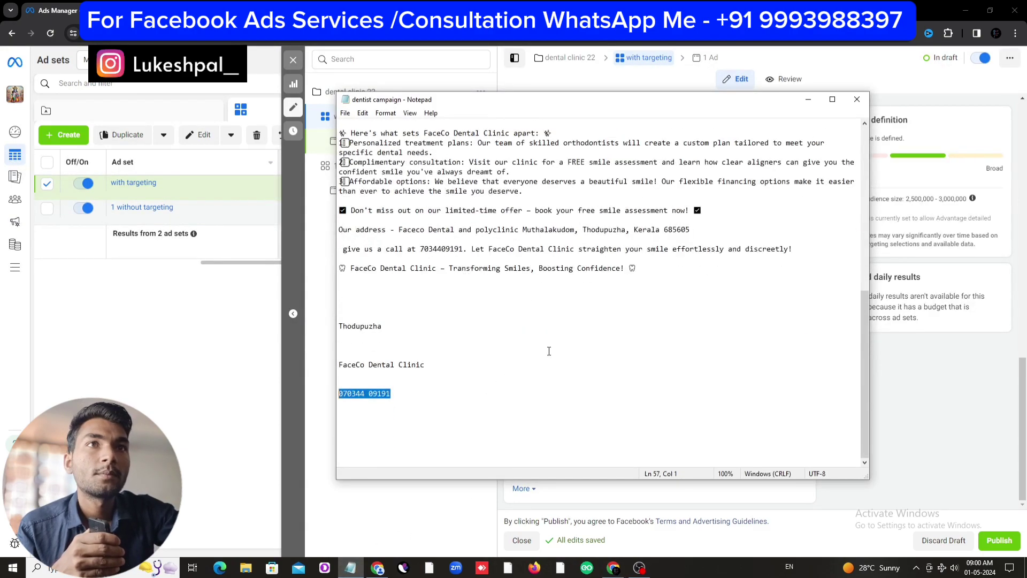
scroll(577, 403, "up", 5)
scroll(577, 404, "up", 7)
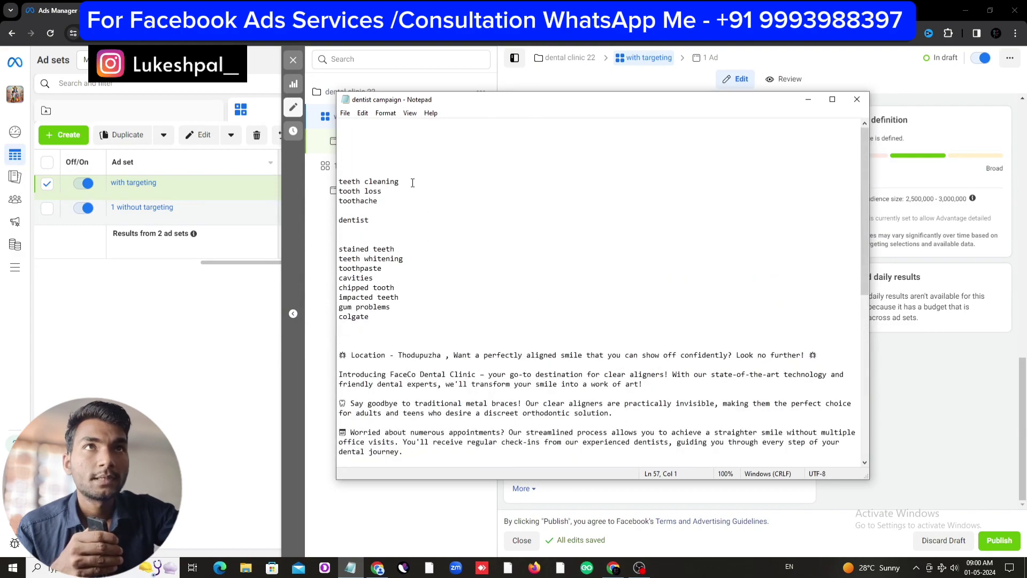
right_click(344, 182)
left_click(380, 216)
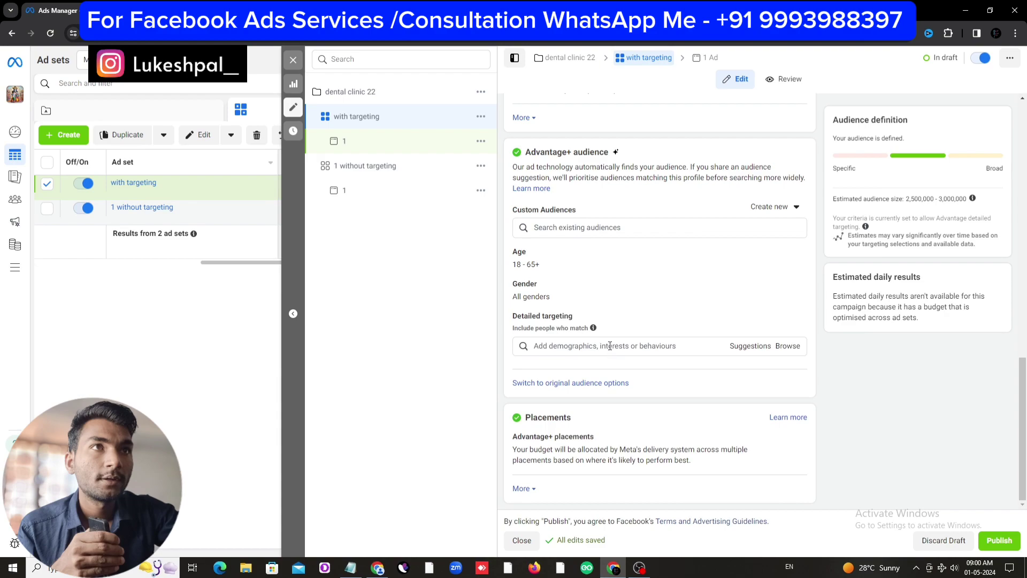
right_click(610, 345)
left_click(644, 213)
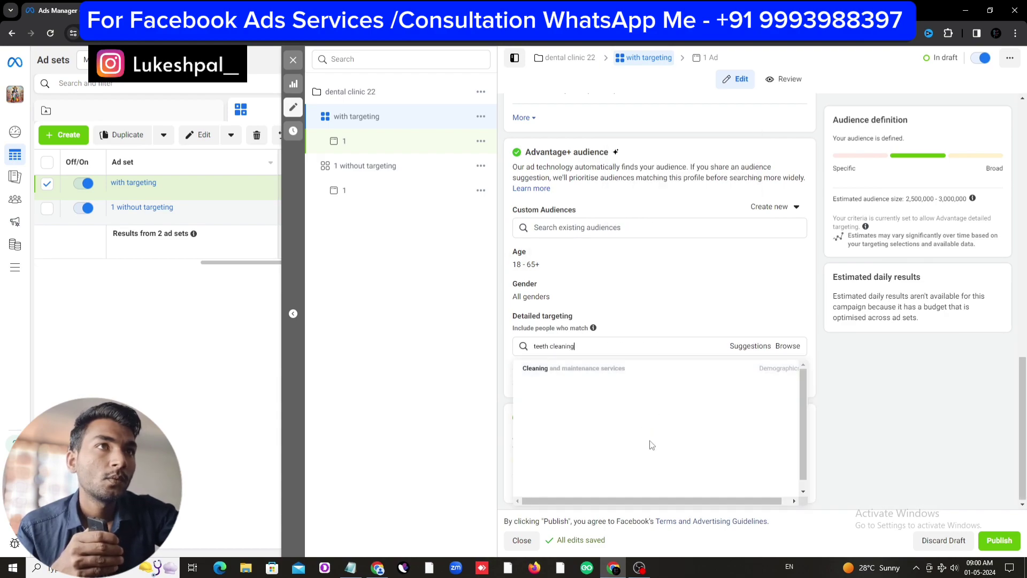
Step: Copy "dentist" from the campaign note, search the detailed targeting for it and add the Toothless interest
left_click(351, 568)
left_click_drag(387, 196, 345, 192)
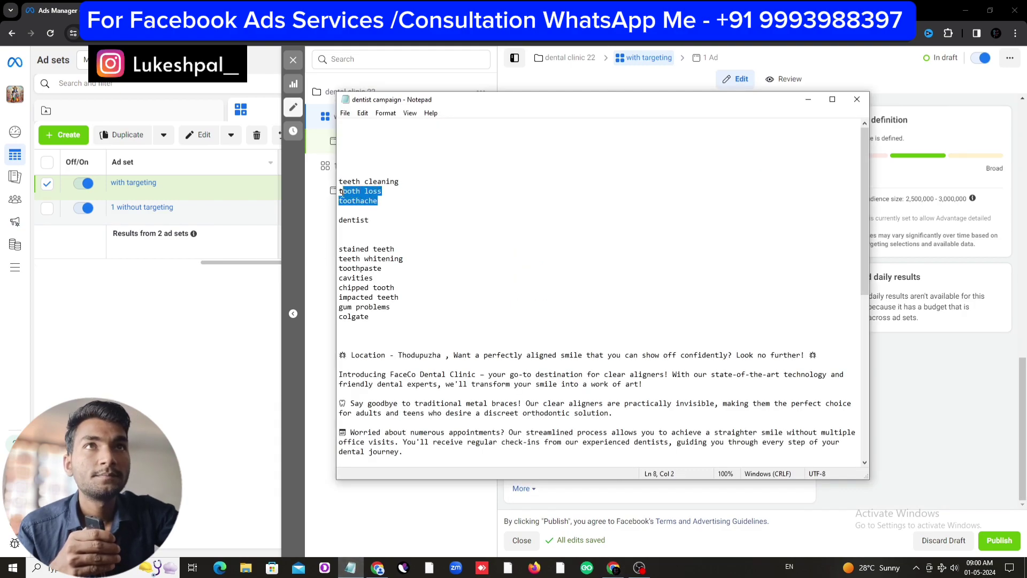
left_click(346, 192)
left_click_drag(387, 222, 339, 220)
right_click(349, 220)
left_click(392, 261)
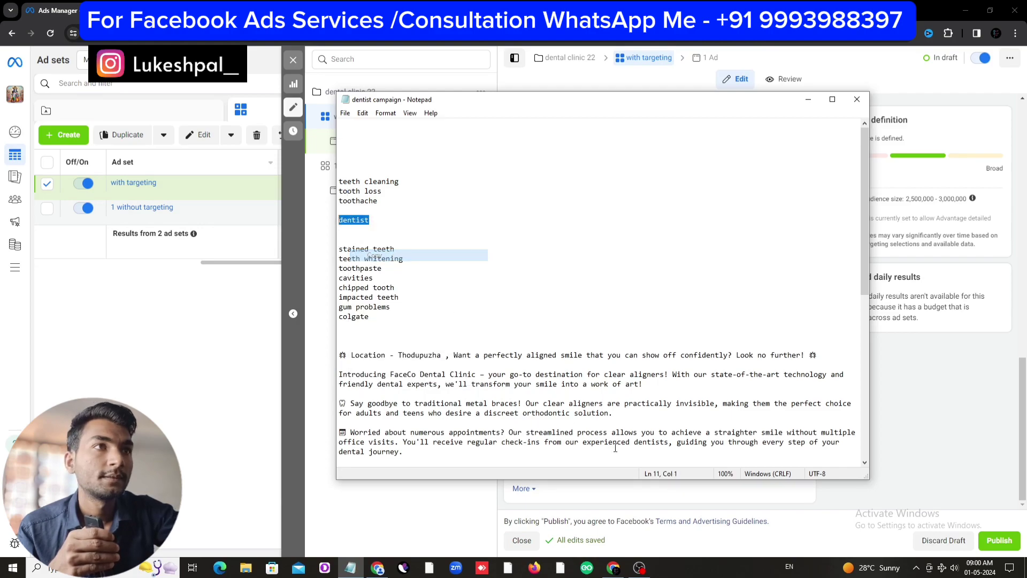
key("alt+Tab")
right_click(611, 345)
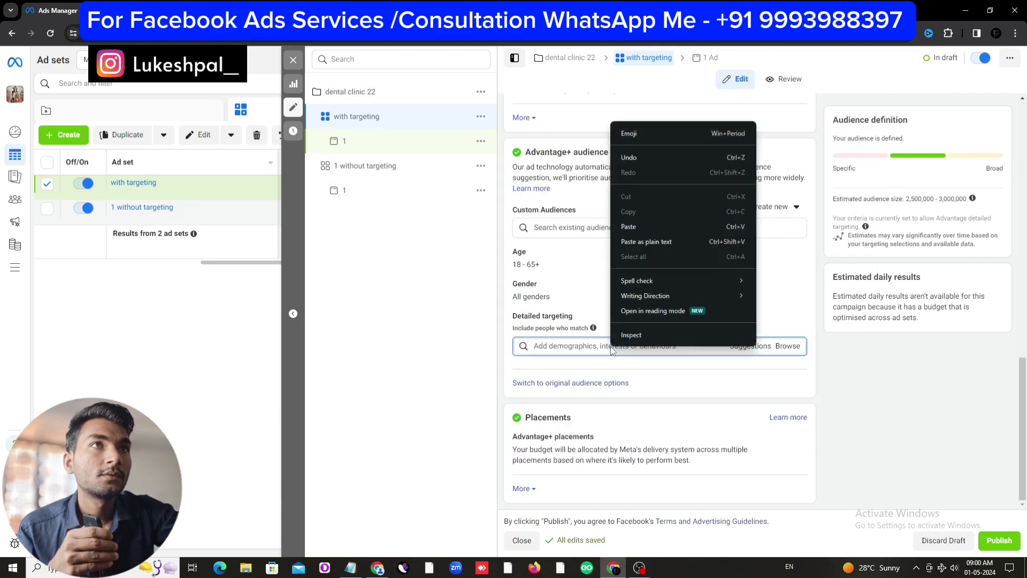
left_click(640, 237)
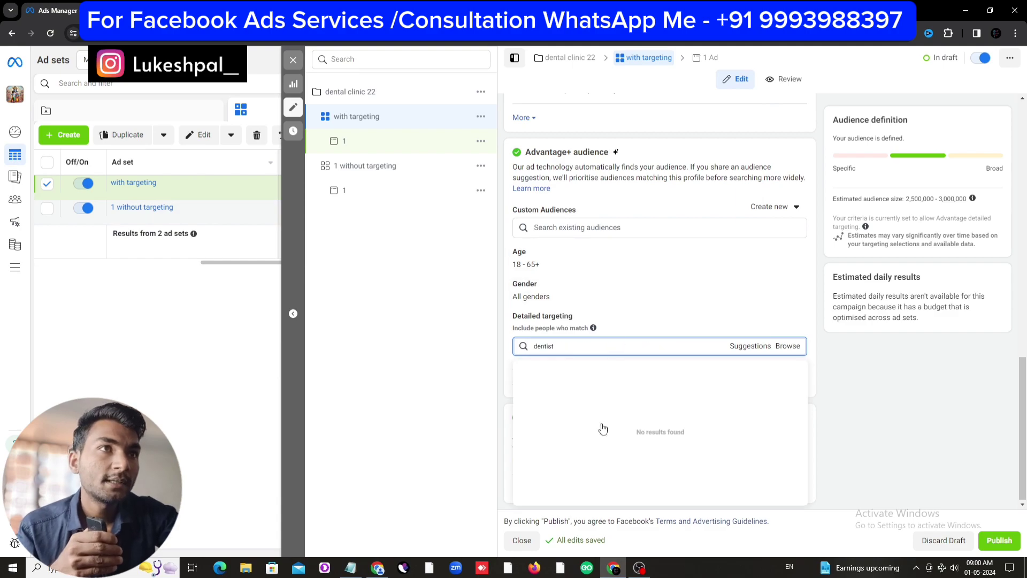
scroll(603, 428, "down", 5)
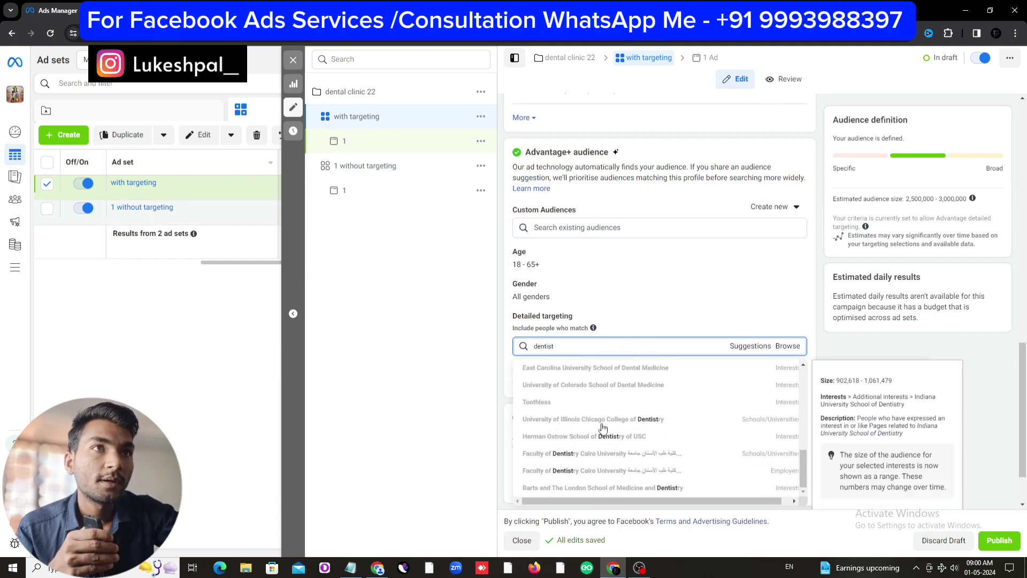
left_click(555, 406)
Step: Add the suggested interests Toothbrush, Mouthwash (oral health), Toothpaste (oral health), Oral-B and Colgate (toothpaste) to the detailed targeting
scroll(750, 391, "down", 1)
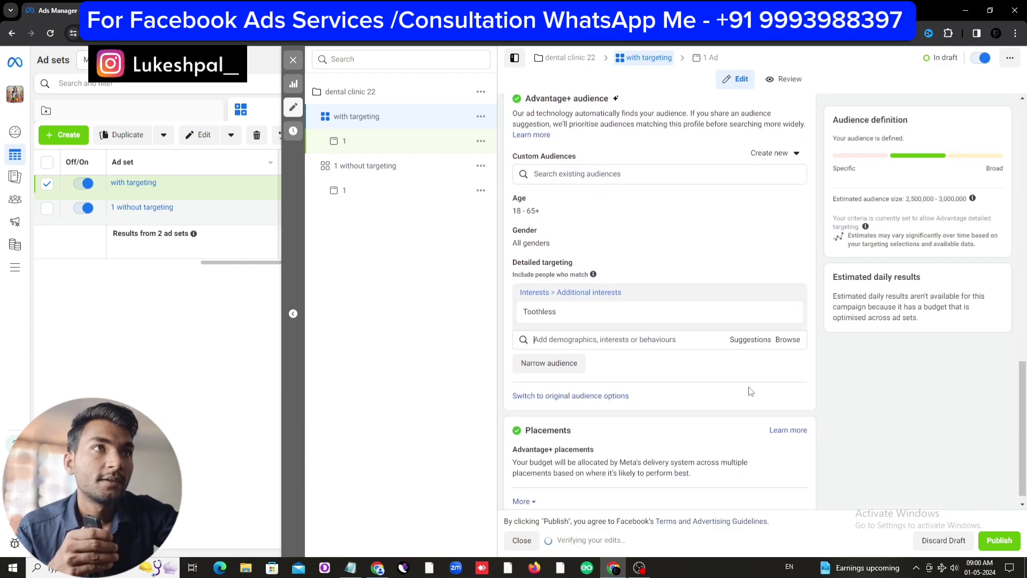
left_click(751, 340)
left_click(541, 361)
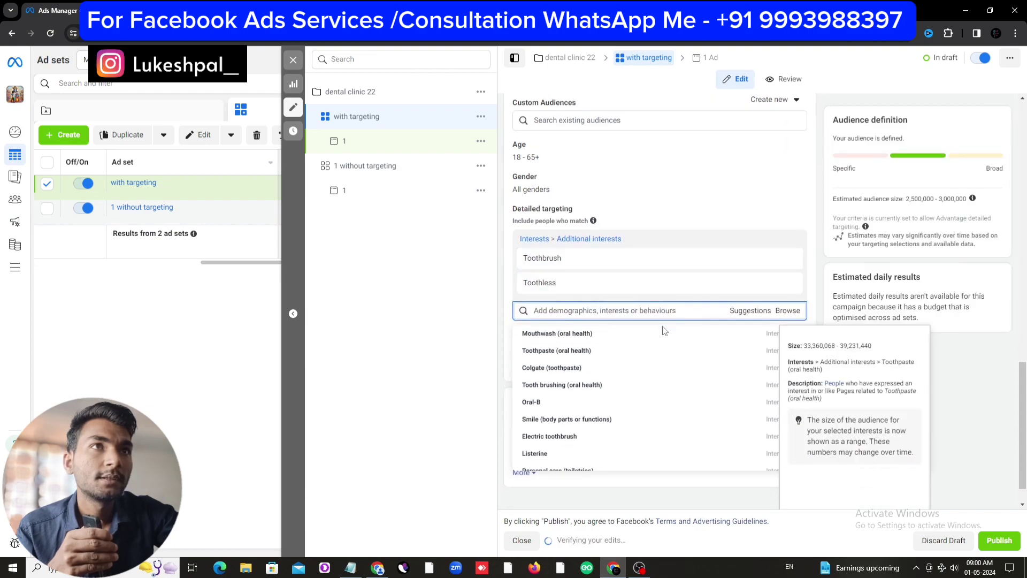
left_click(679, 333)
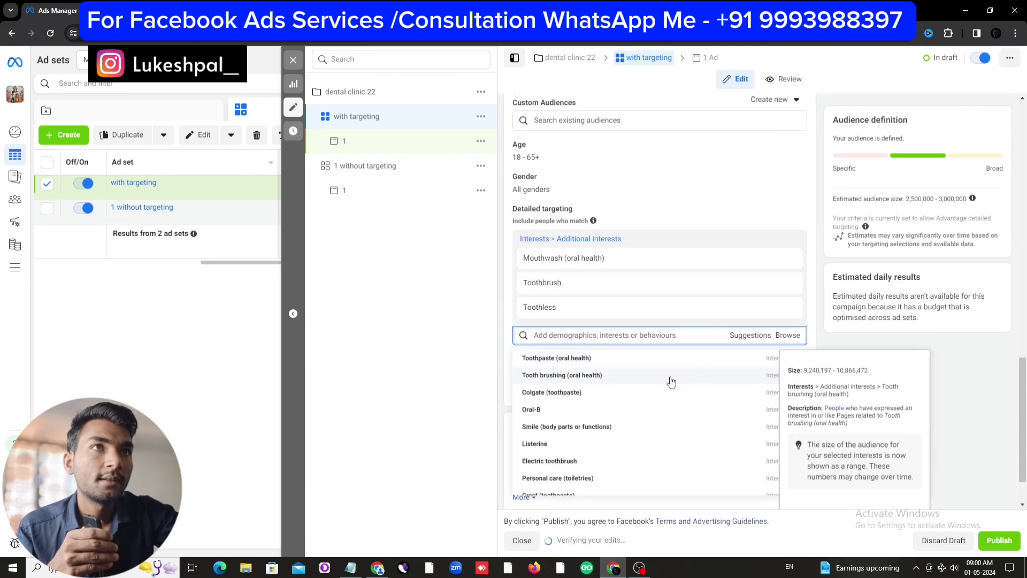
left_click(582, 358)
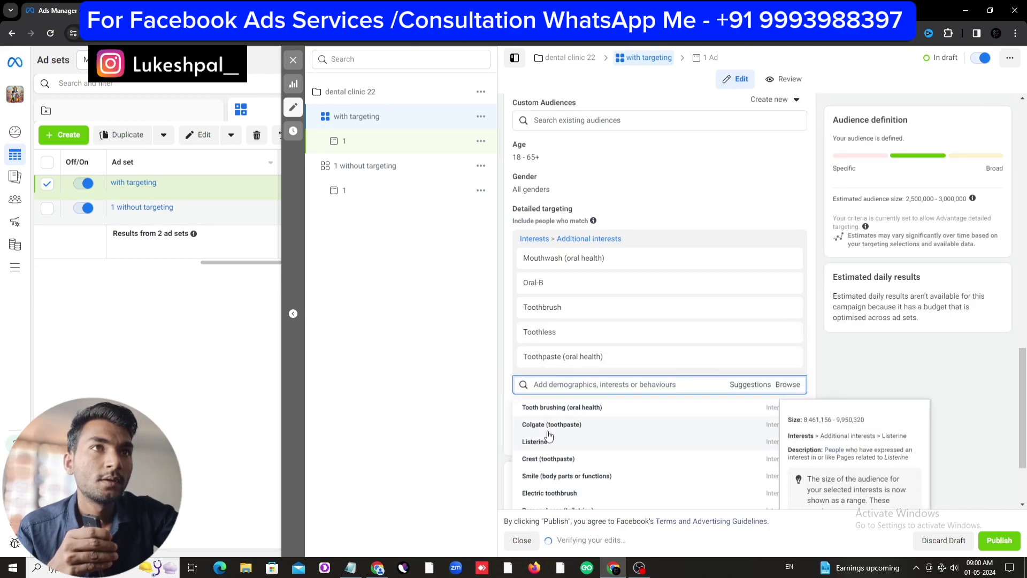
left_click(584, 418)
Step: Add the suggested interests Tooth brushing (oral health) and Crest (toothpaste) to the detailed targeting
scroll(718, 342, "down", 5)
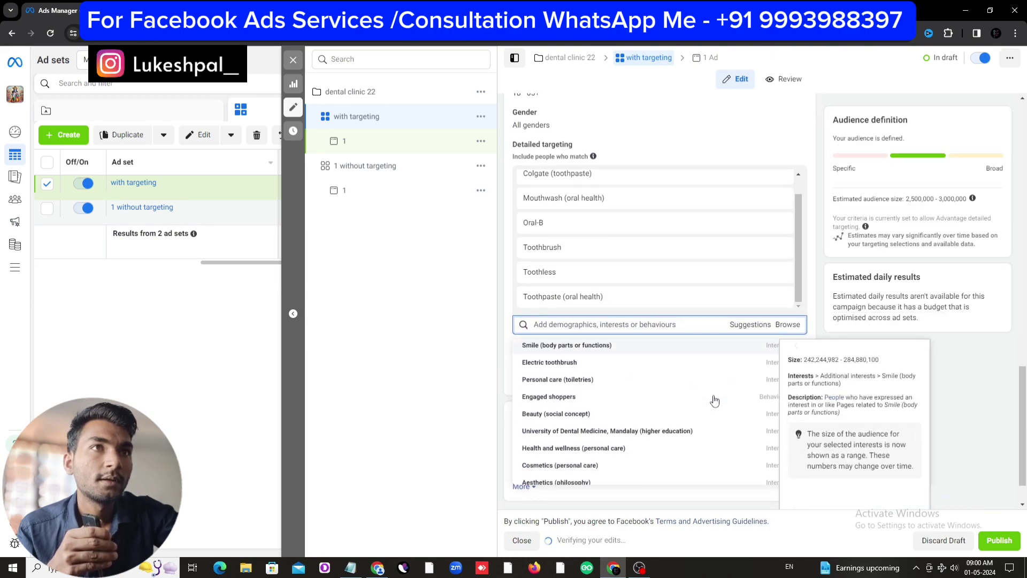
scroll(712, 411, "down", 1)
scroll(712, 412, "up", 4)
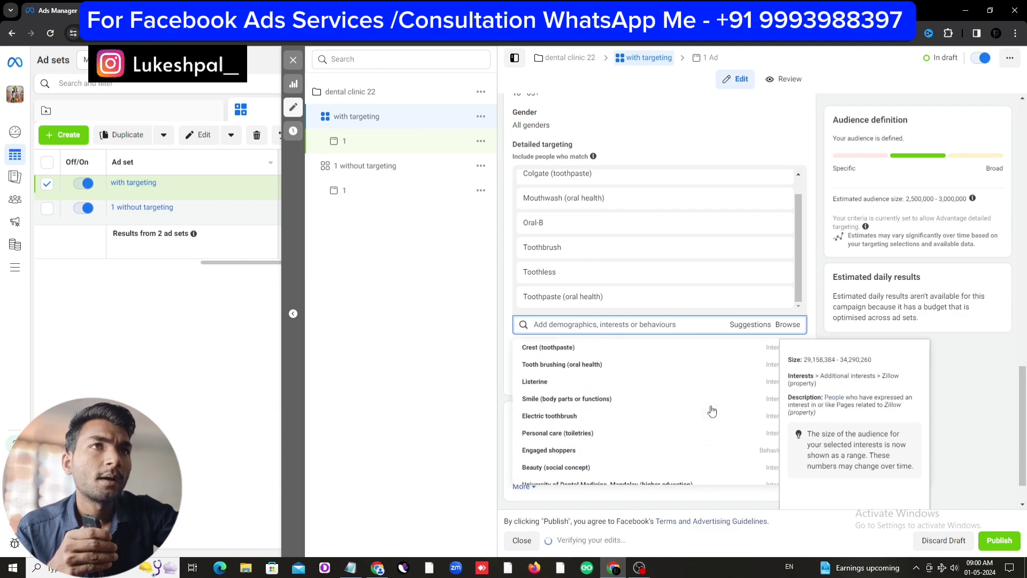
left_click(568, 366)
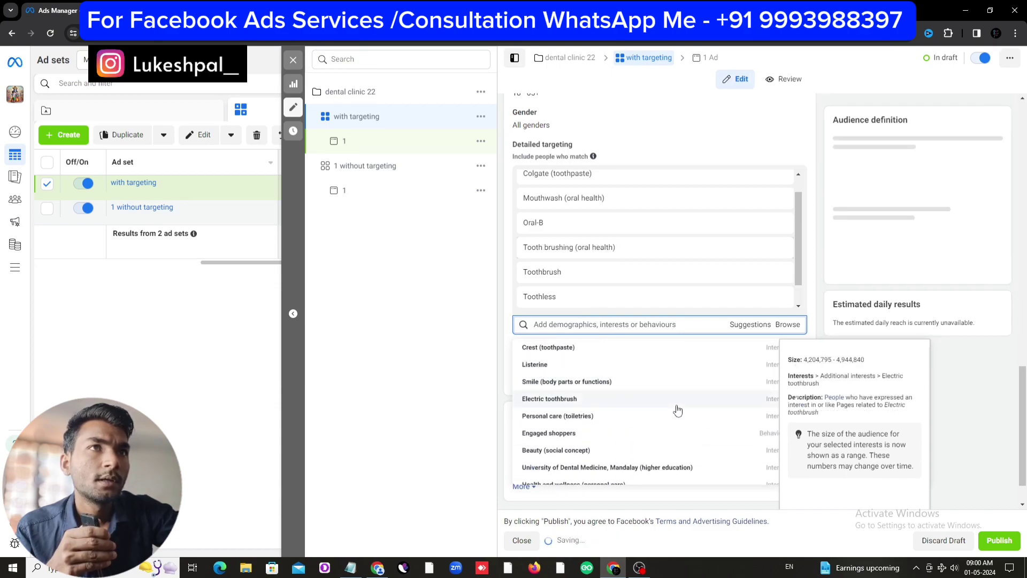
left_click(564, 351)
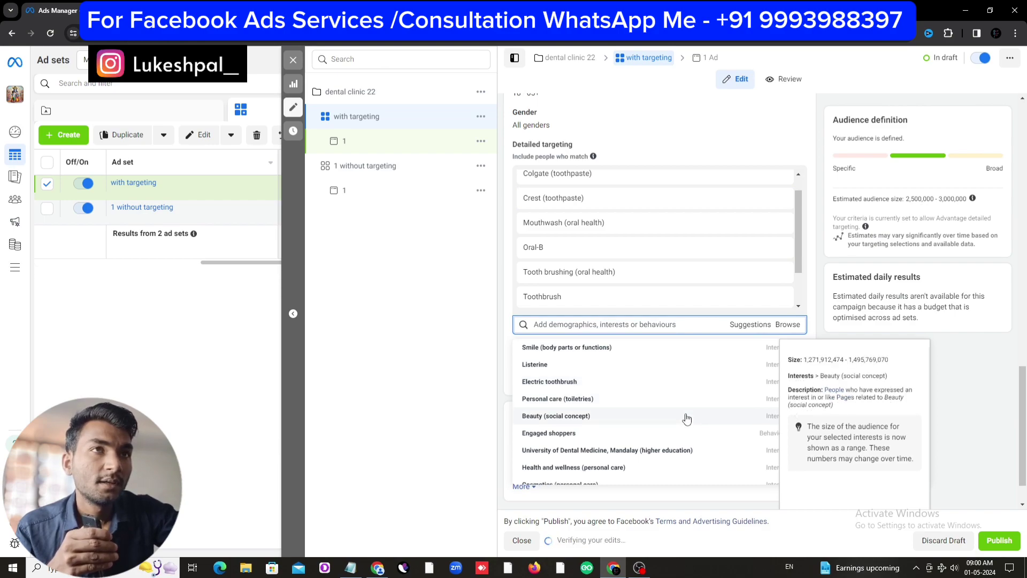
scroll(640, 444, "up", 2)
scroll(675, 363, "down", 1)
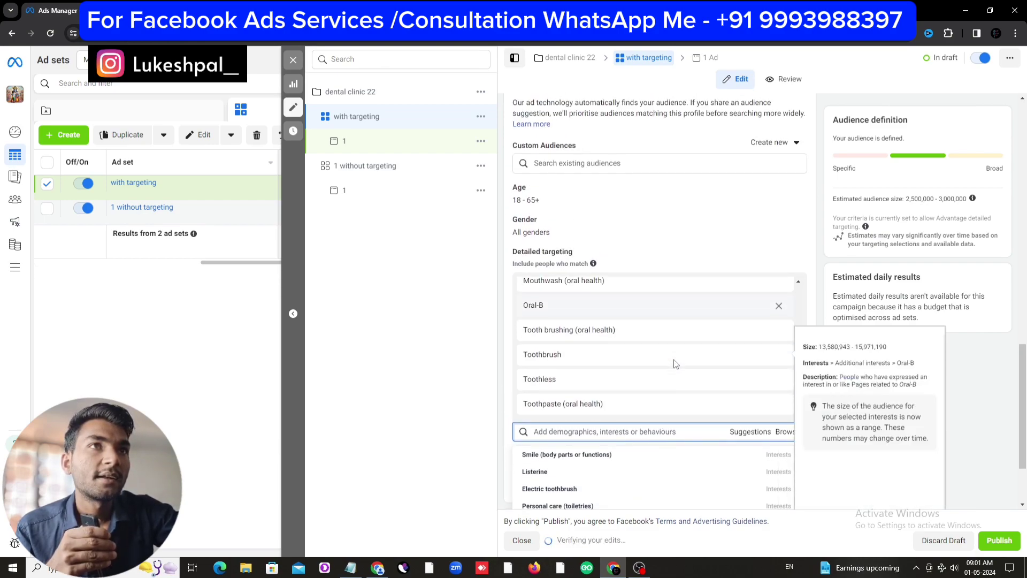
Step: Copy "teeth whitening" from the campaign note and search the detailed targeting for it
left_click(351, 567)
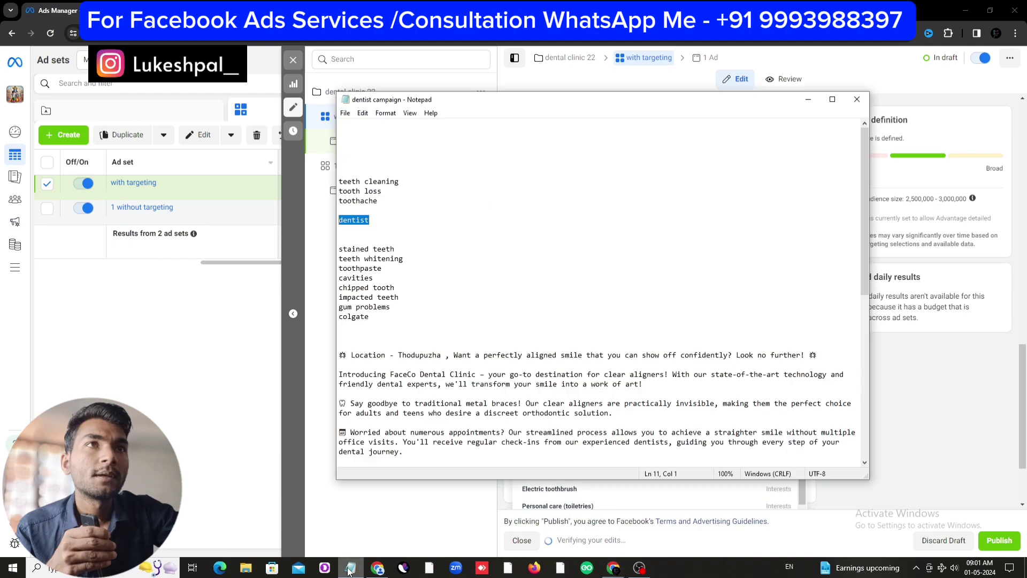
left_click(483, 306)
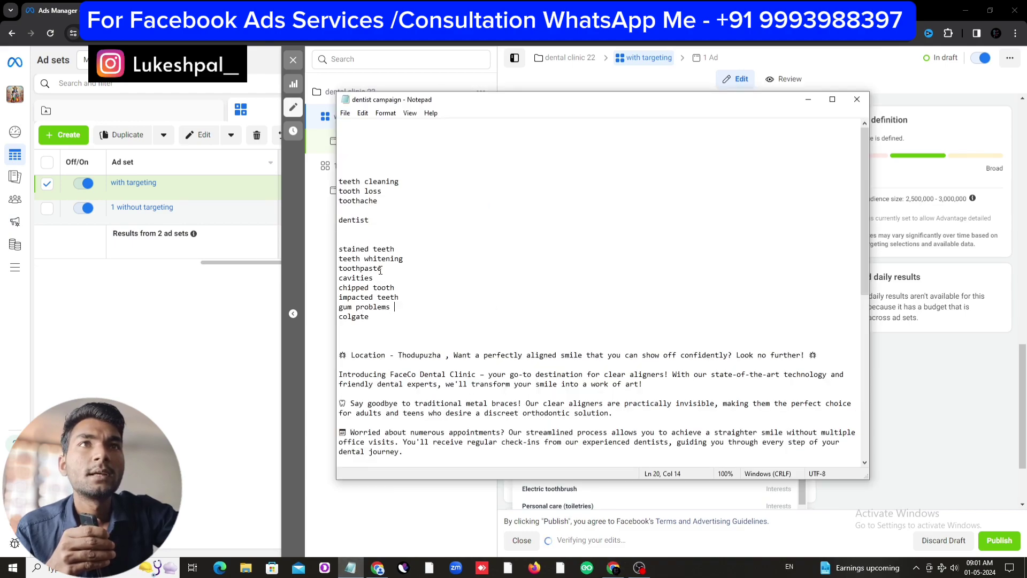
left_click_drag(407, 258, 351, 259)
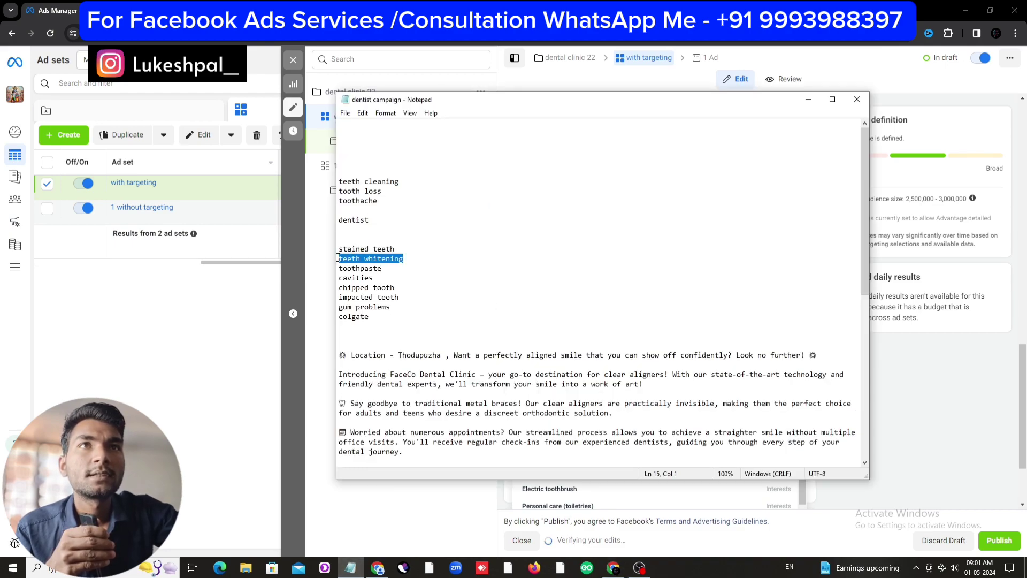
right_click(352, 259)
left_click(381, 292)
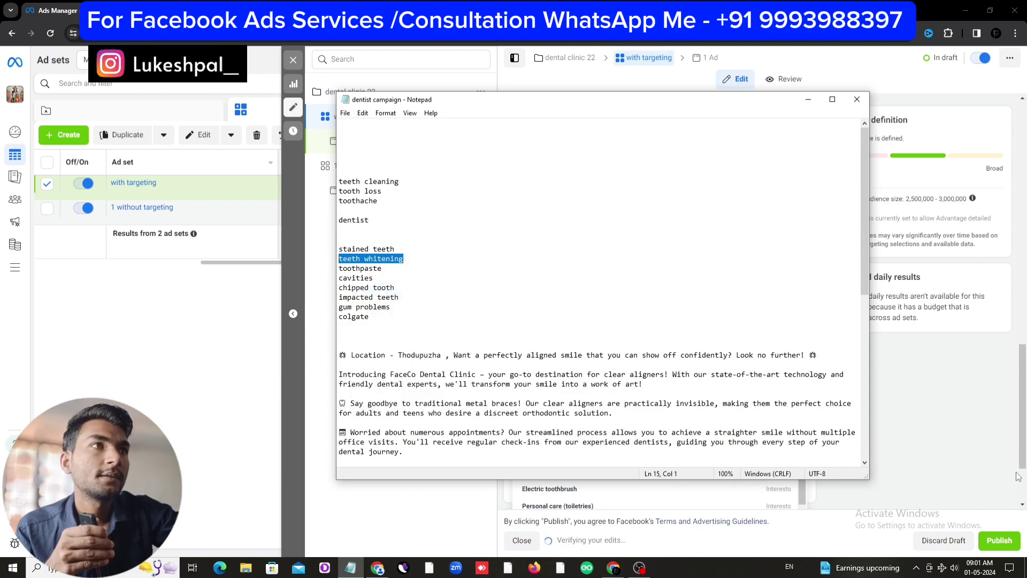
key("alt+Tab")
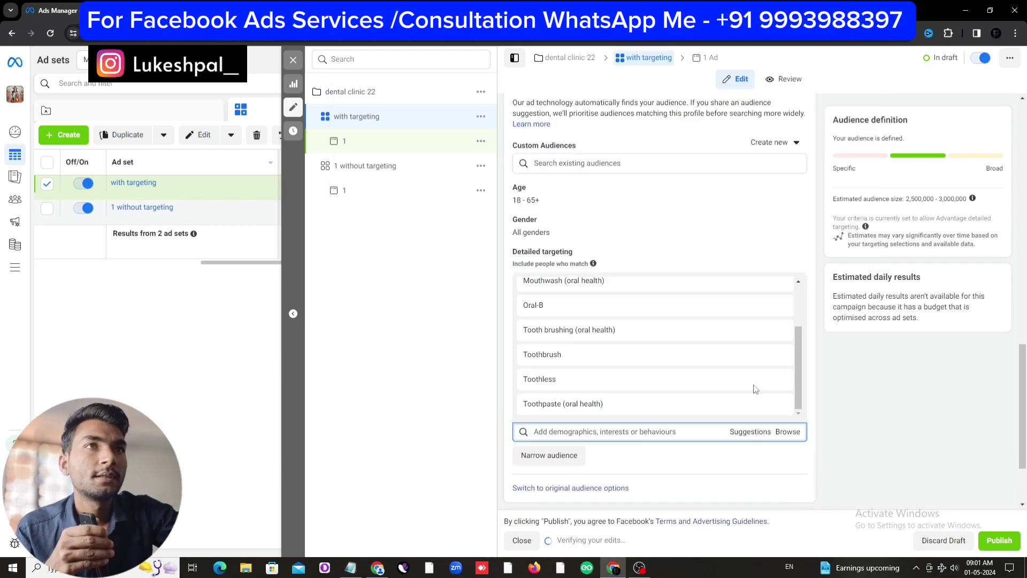
right_click(572, 434)
left_click(604, 314)
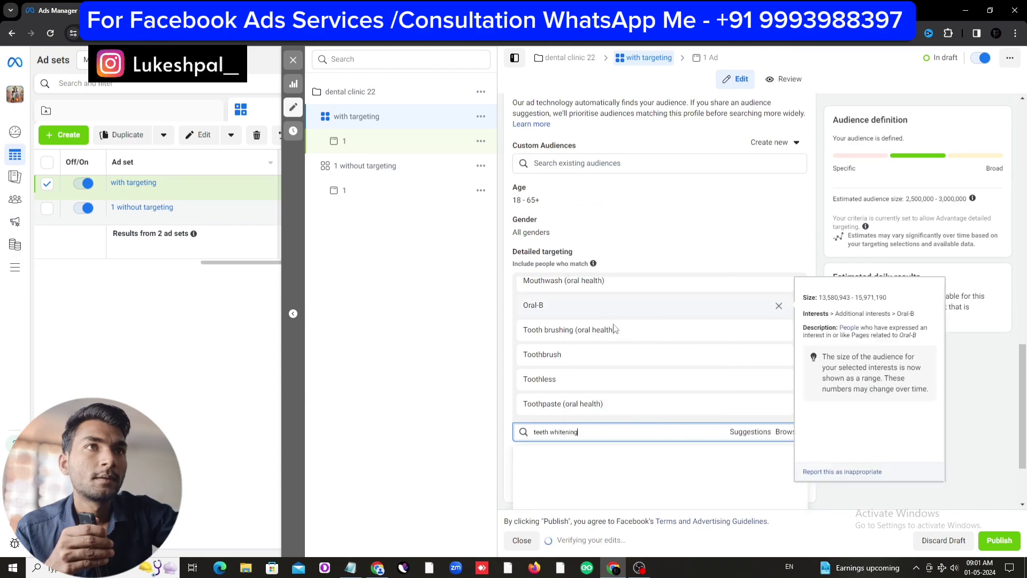
scroll(832, 440, "down", 2)
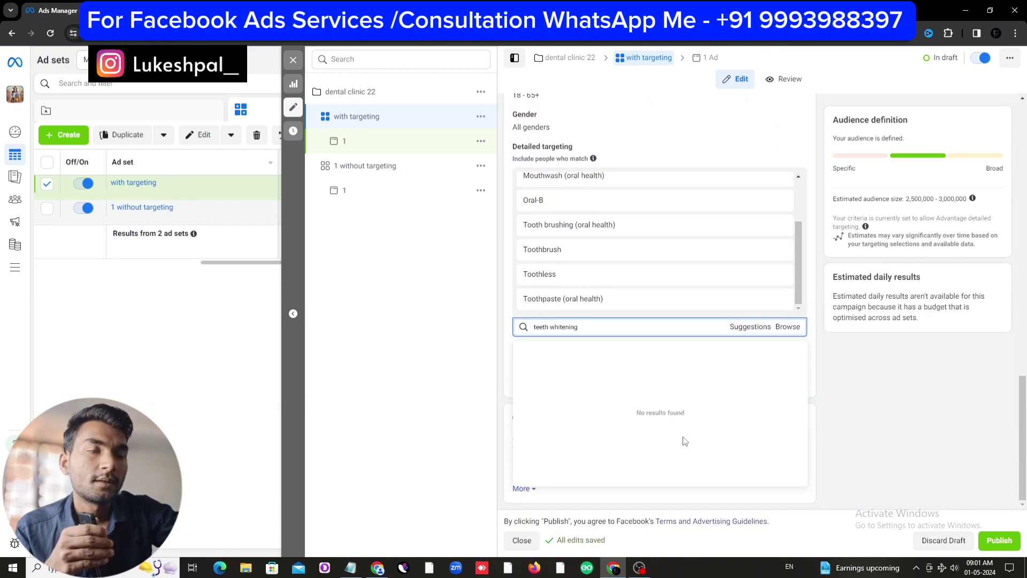
Step: Copy "tooth" from the chipped tooth entry in the campaign note and search the detailed targeting for it
left_click(350, 567)
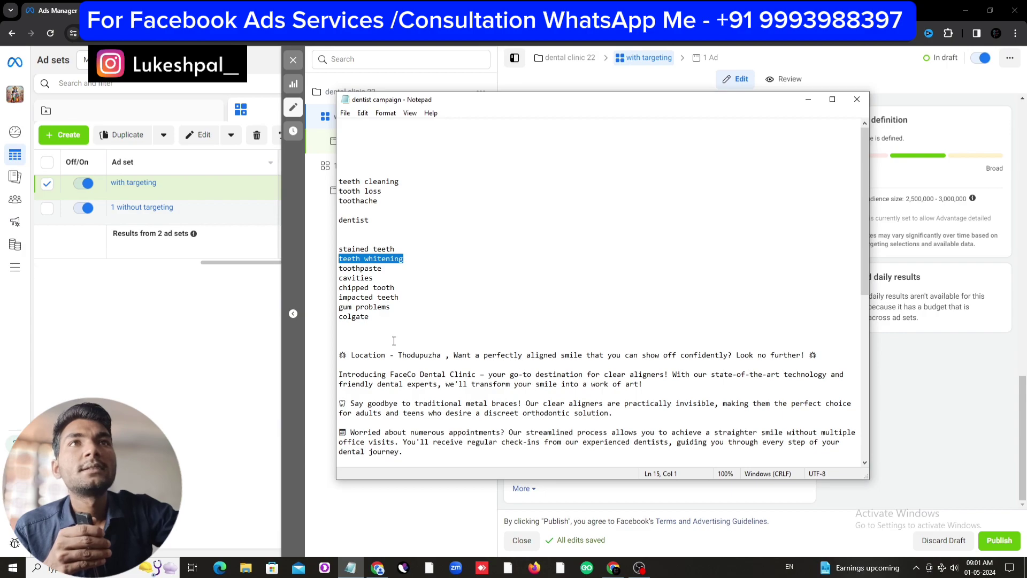
left_click_drag(373, 288, 390, 289)
right_click(396, 290)
left_click(421, 324)
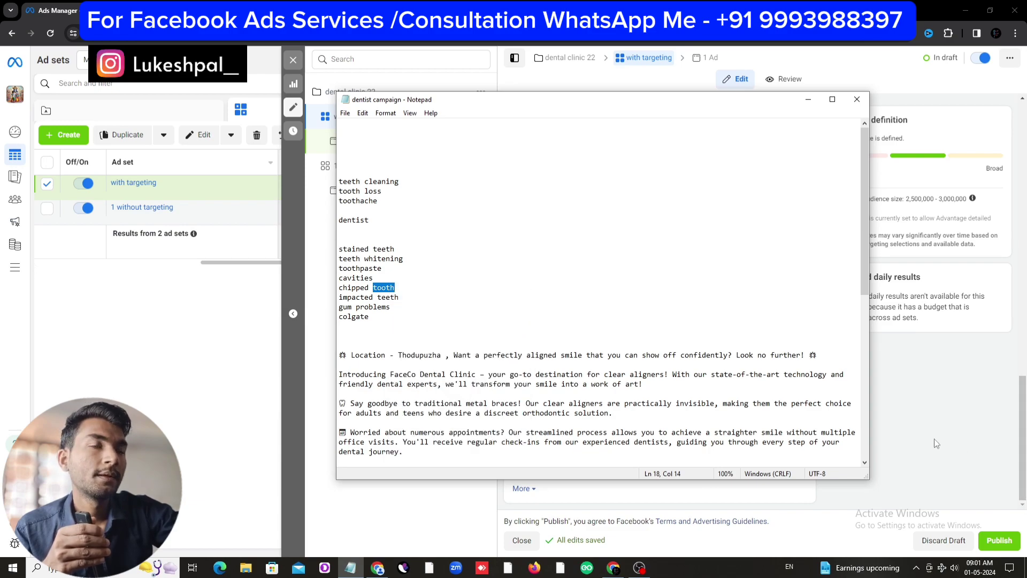
left_click(936, 444)
left_click(581, 327)
right_click(580, 327)
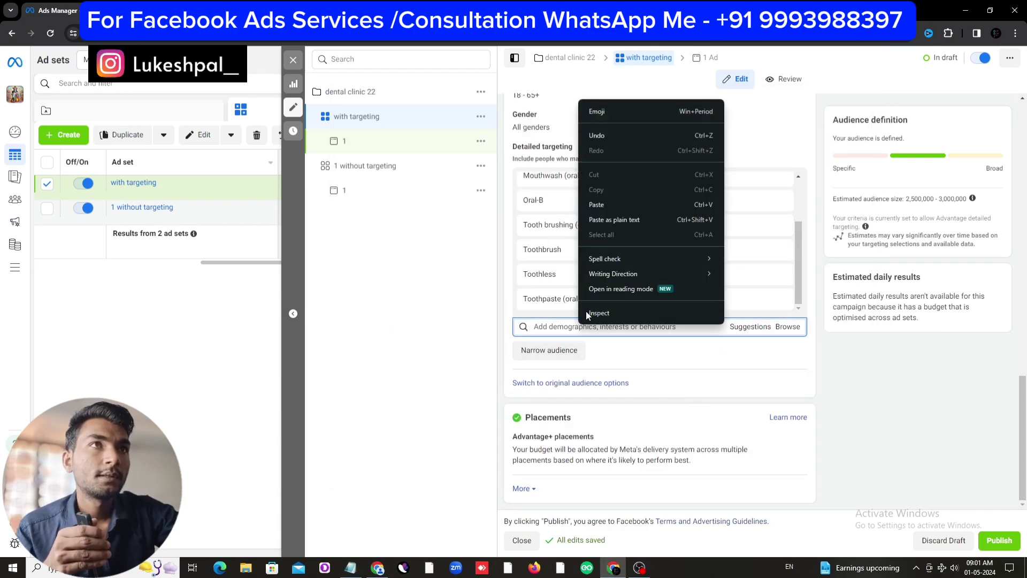
left_click(614, 205)
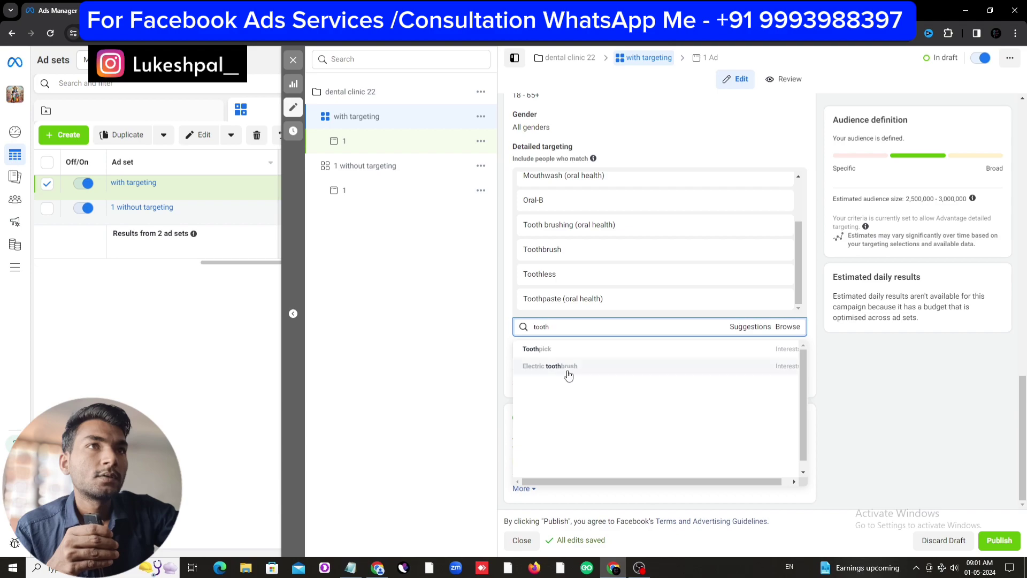
Step: Add the Electric toothbrush interest to the detailed targeting and check the suggested interests for further matches
left_click(696, 366)
left_click(746, 326)
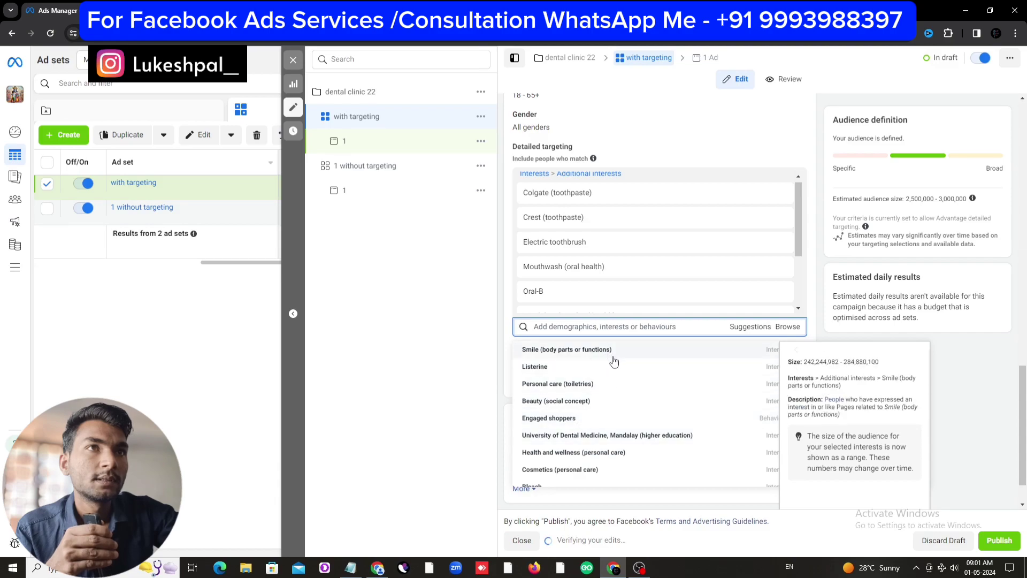
scroll(599, 366, "down", 2)
scroll(624, 372, "down", 1)
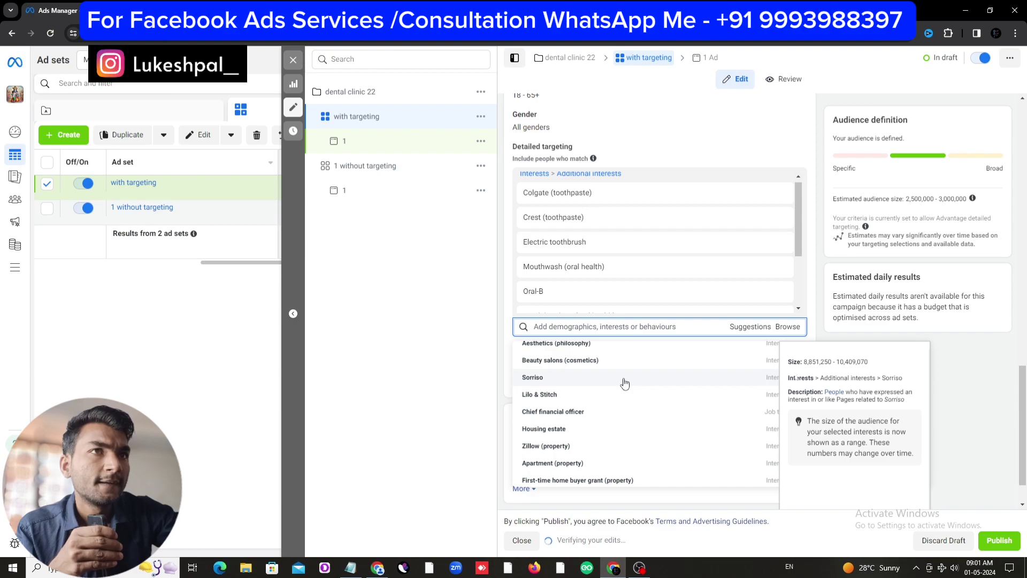
Step: Copy "teeth" from the impacted teeth entry in the campaign note and search the detailed targeting for it
left_click(351, 567)
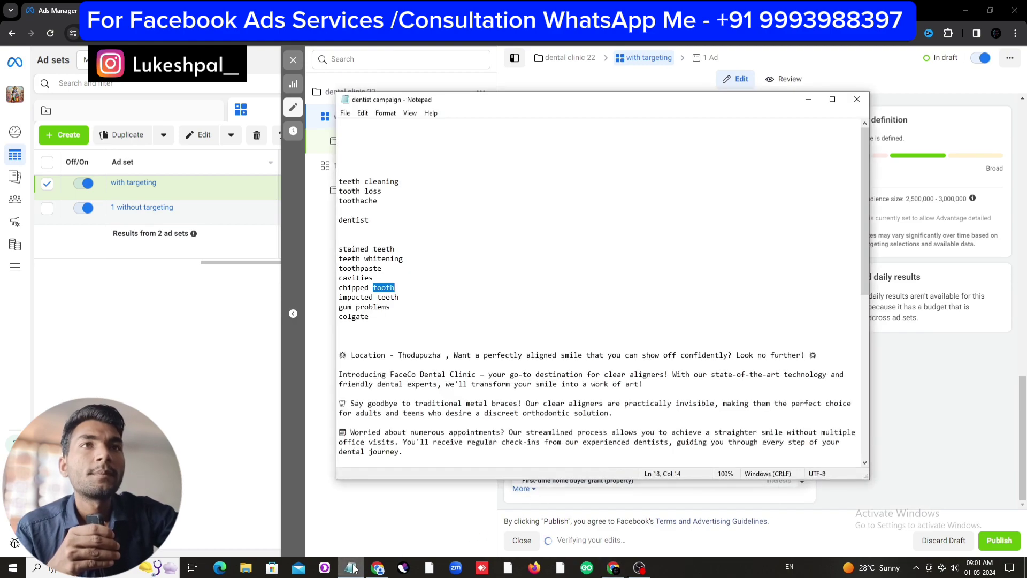
double_click(390, 298)
right_click(389, 298)
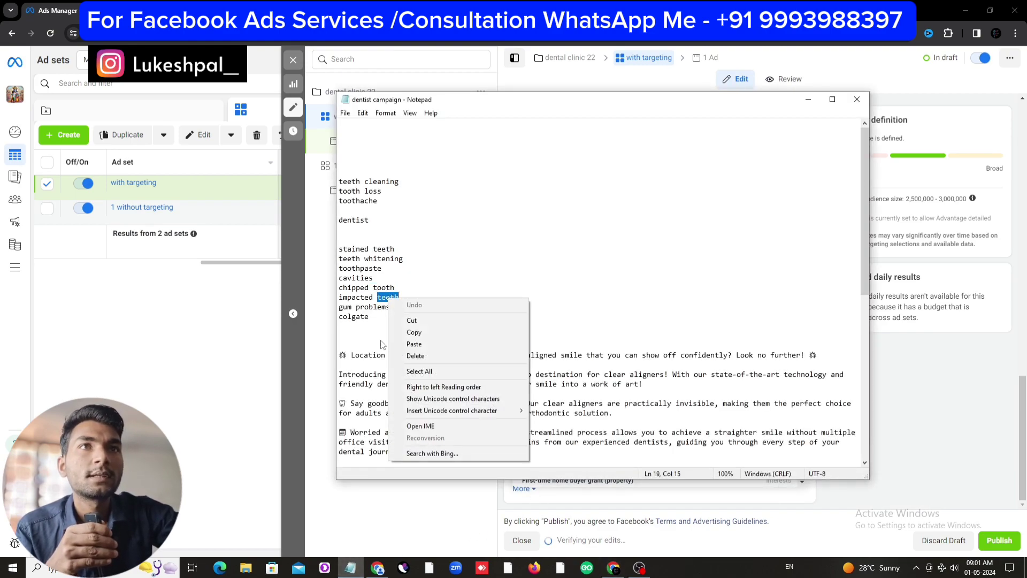
left_click(422, 332)
left_click(613, 567)
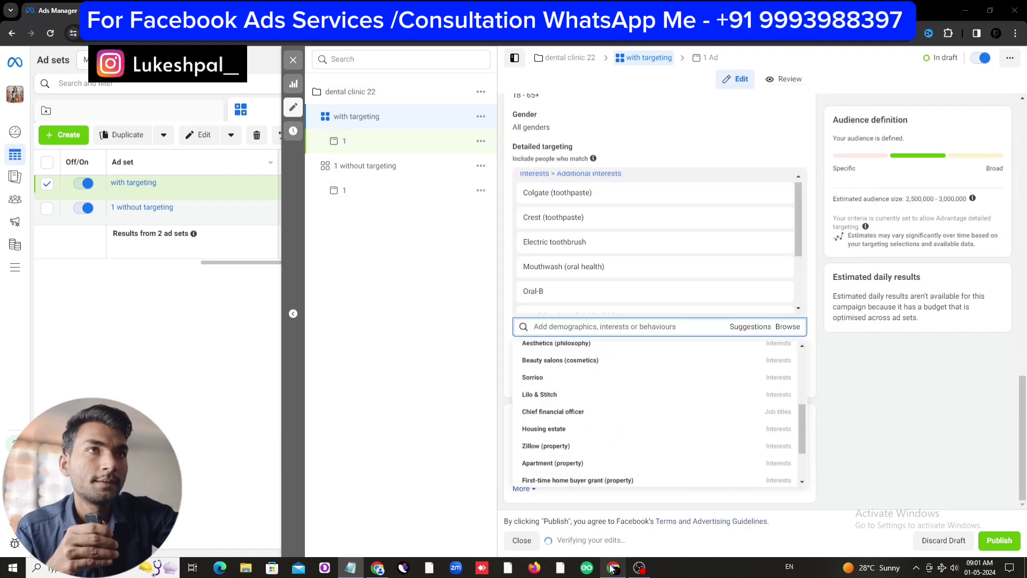
left_click(579, 329)
right_click(579, 332)
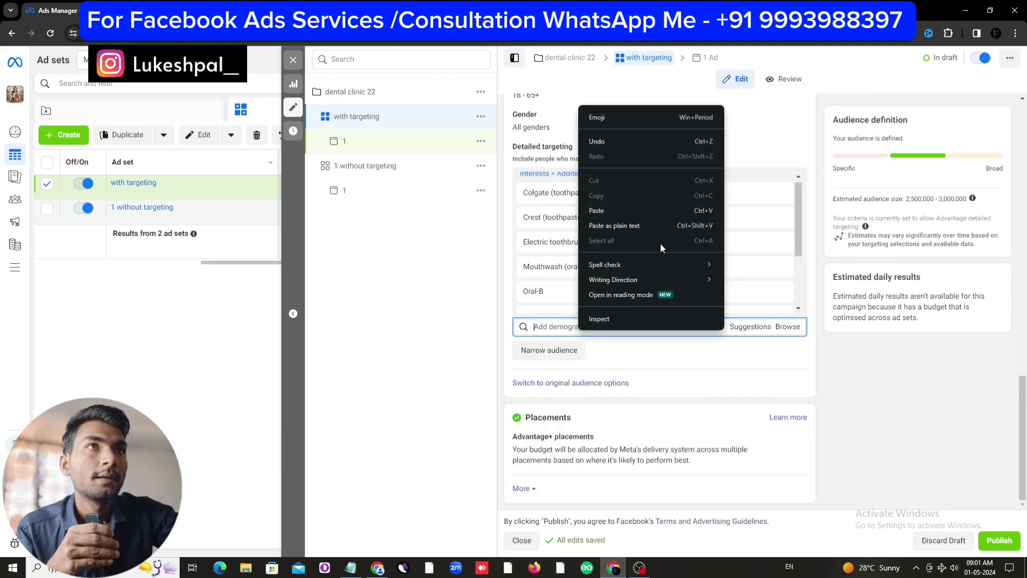
left_click(644, 211)
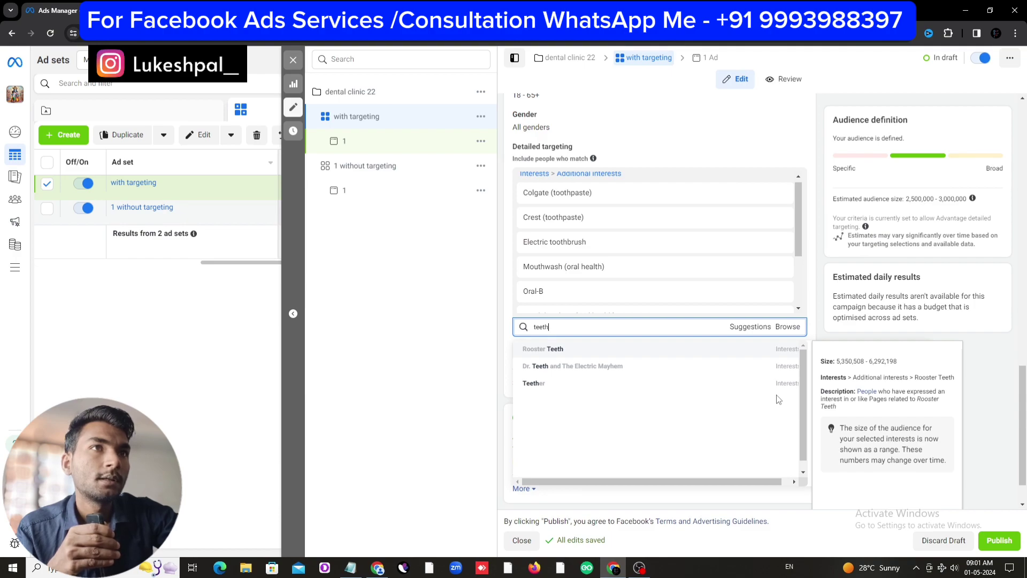
left_click(969, 390)
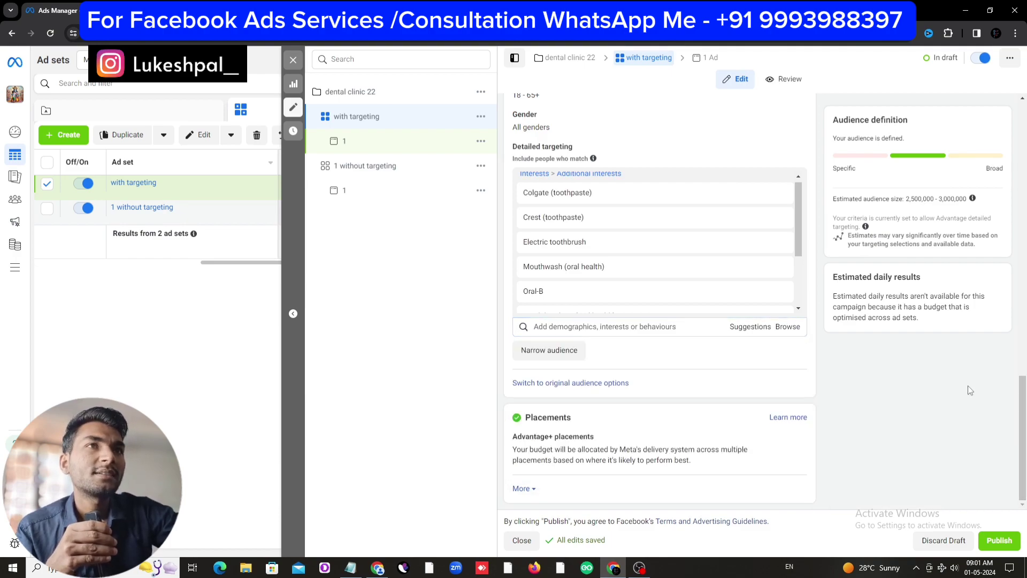
Step: Look through the whole list of suggested interests for any other dental-related options, then dismiss it
left_click(751, 329)
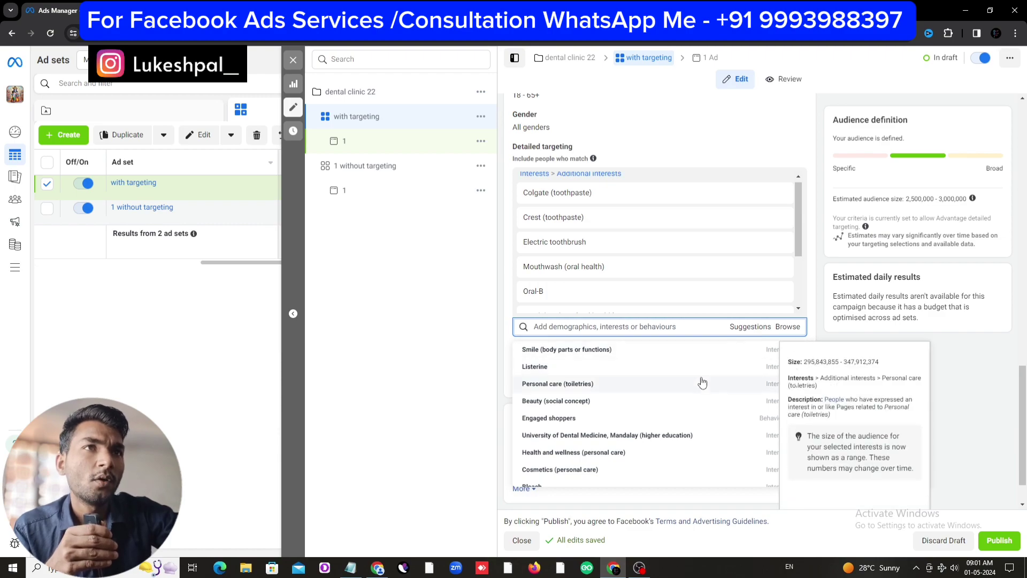
scroll(663, 393, "down", 2)
scroll(664, 393, "down", 3)
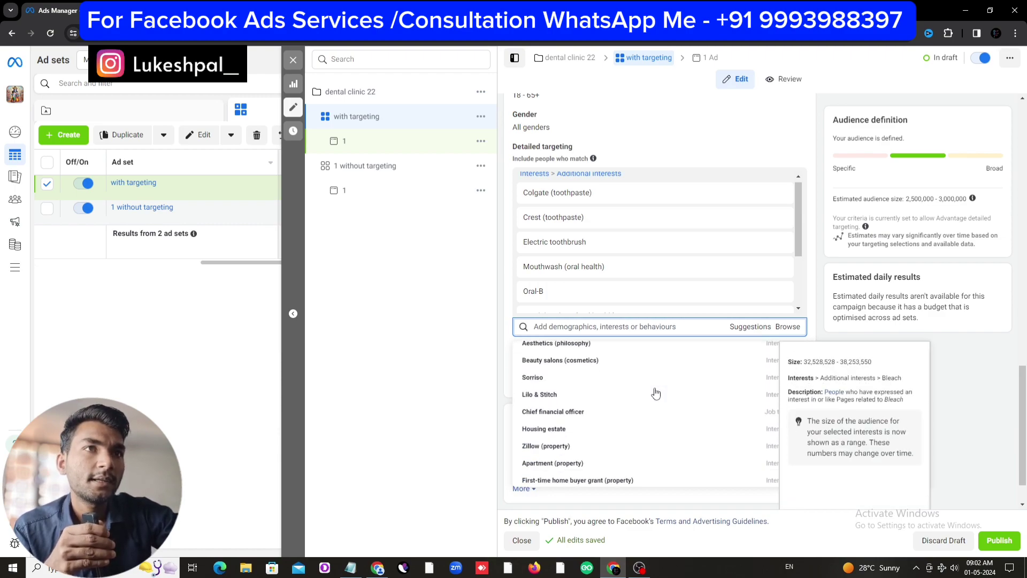
scroll(686, 466, "down", 2)
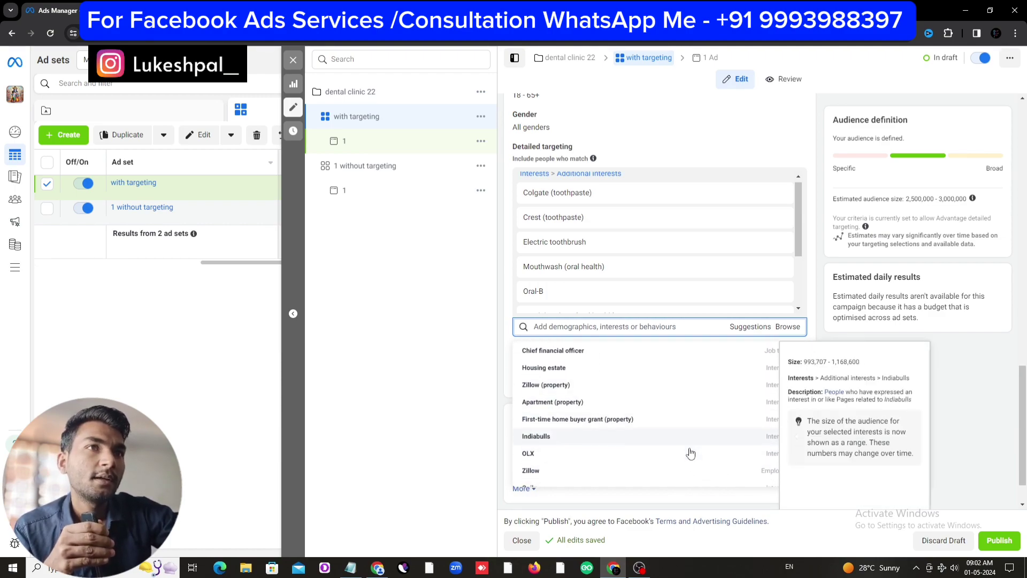
left_click(960, 395)
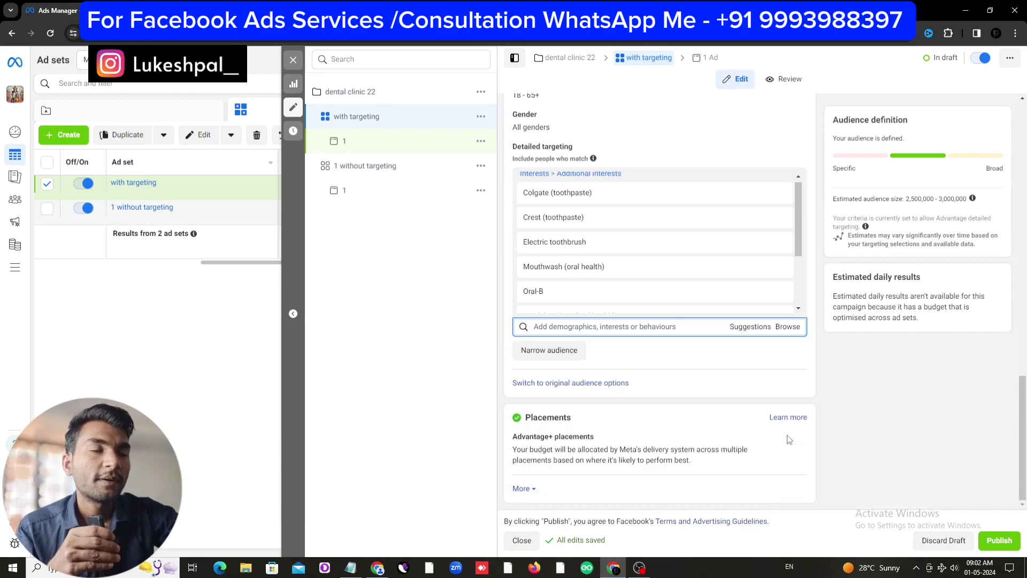
Step: Publish the "with targeting" ad set with its ad and close the editor to return to the ad sets list
left_click(1000, 541)
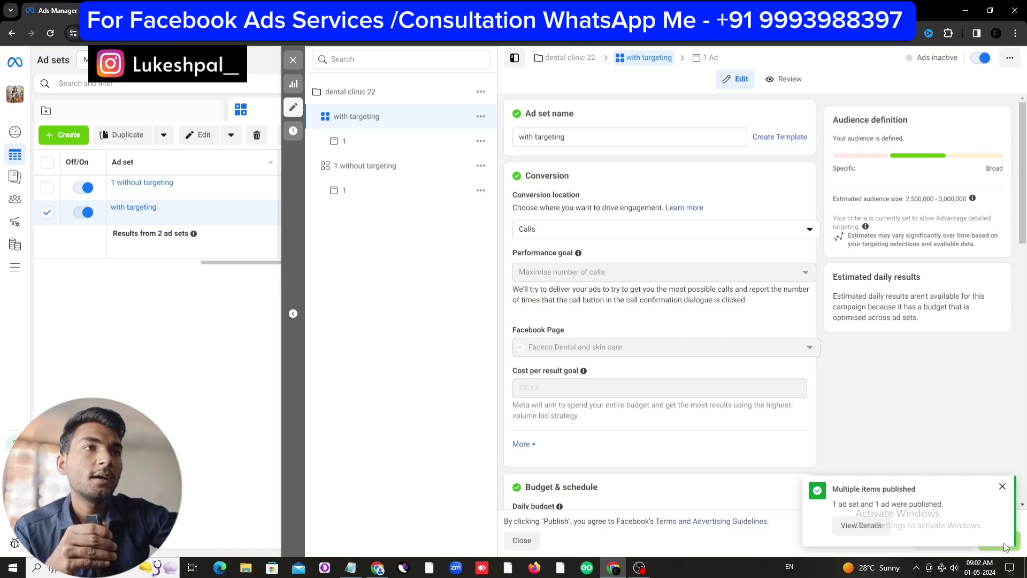
left_click(1002, 487)
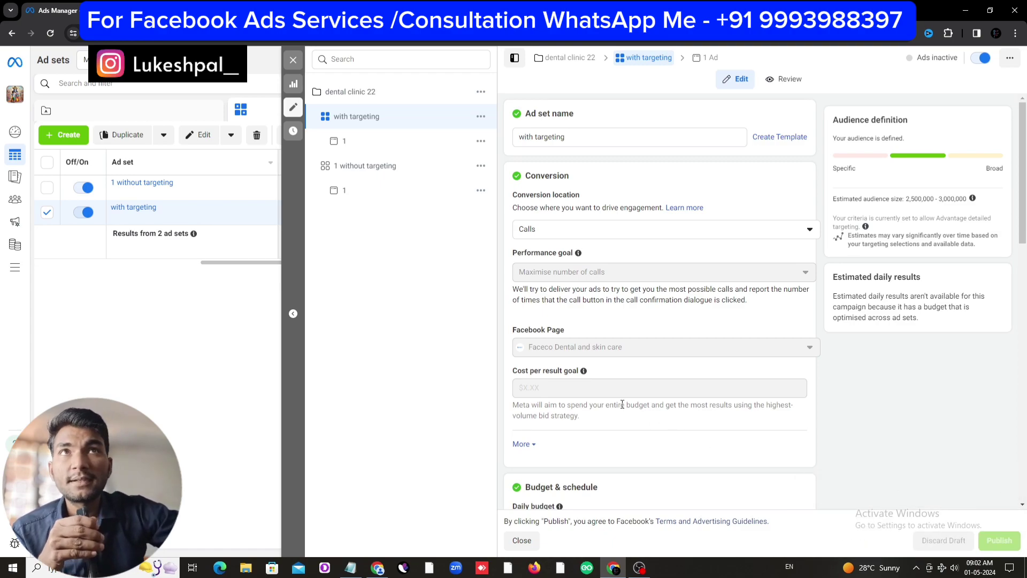
left_click(293, 60)
left_click_drag(360, 262, 172, 286)
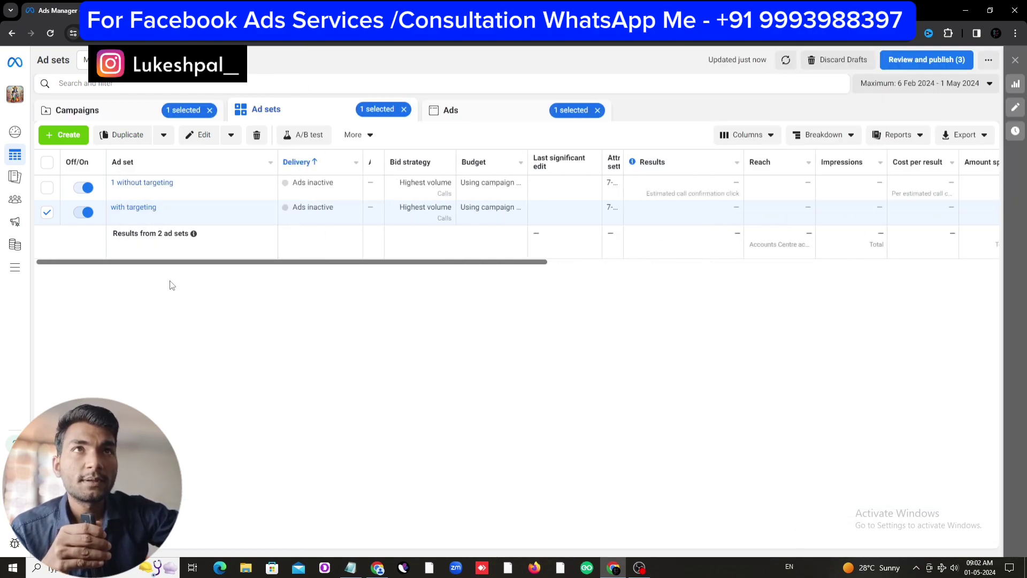